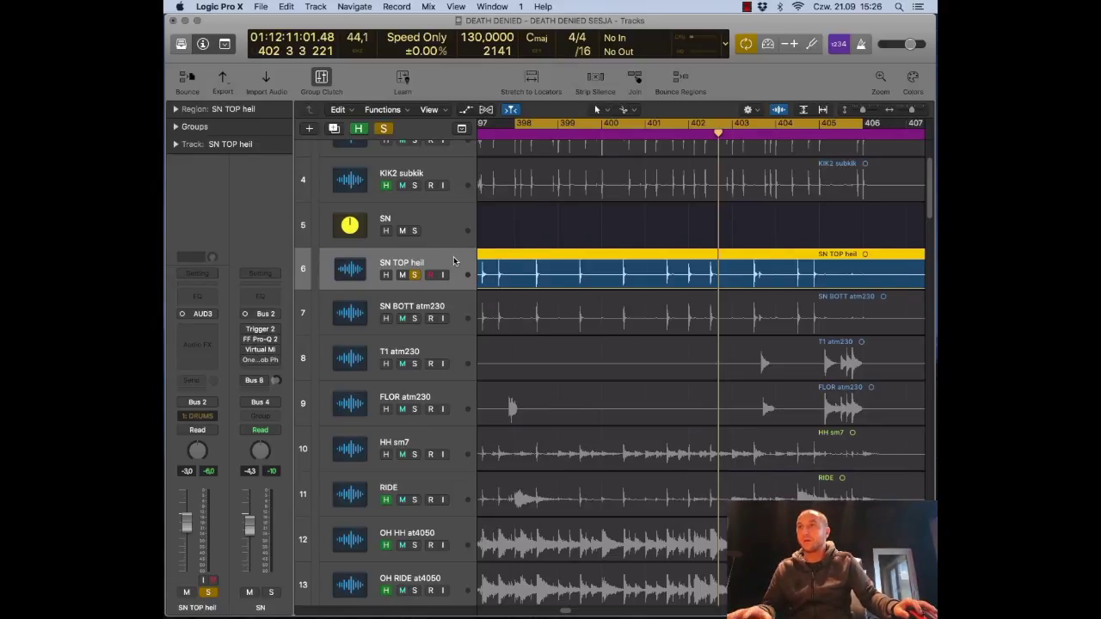
- Stop playback, duplicate the SN TOP heil track and name the new track SN TOP BLEED CUT
key("space")
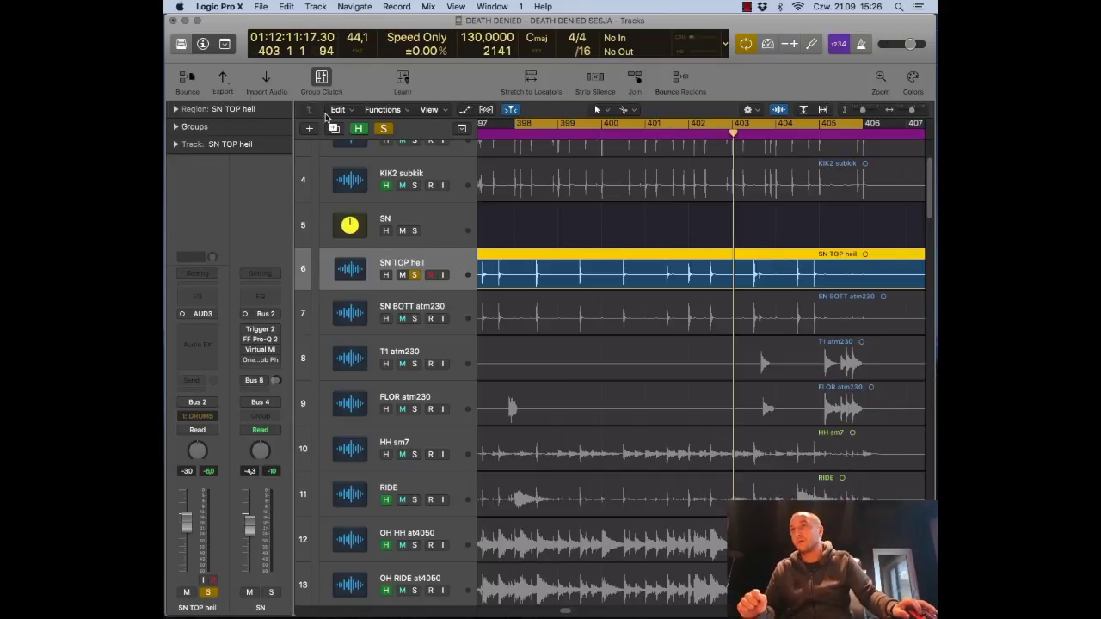
key("super+d")
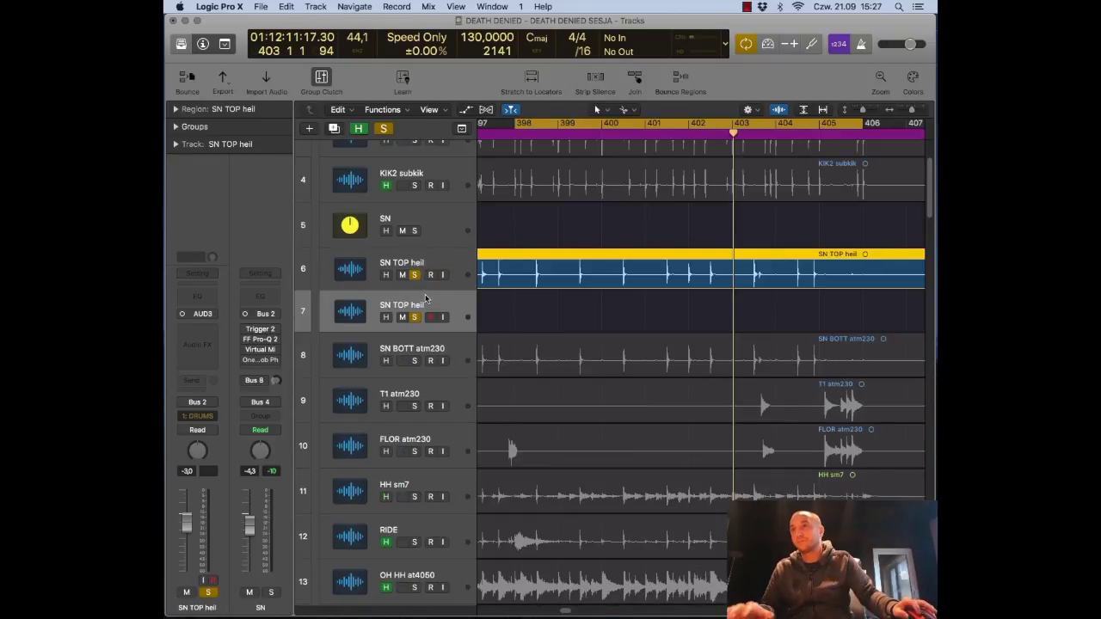
double_click(420, 307)
key("BackSpace")
key("BackSpace")
key("BackSpace")
key("BackSpace")
type("BLEED CUT")
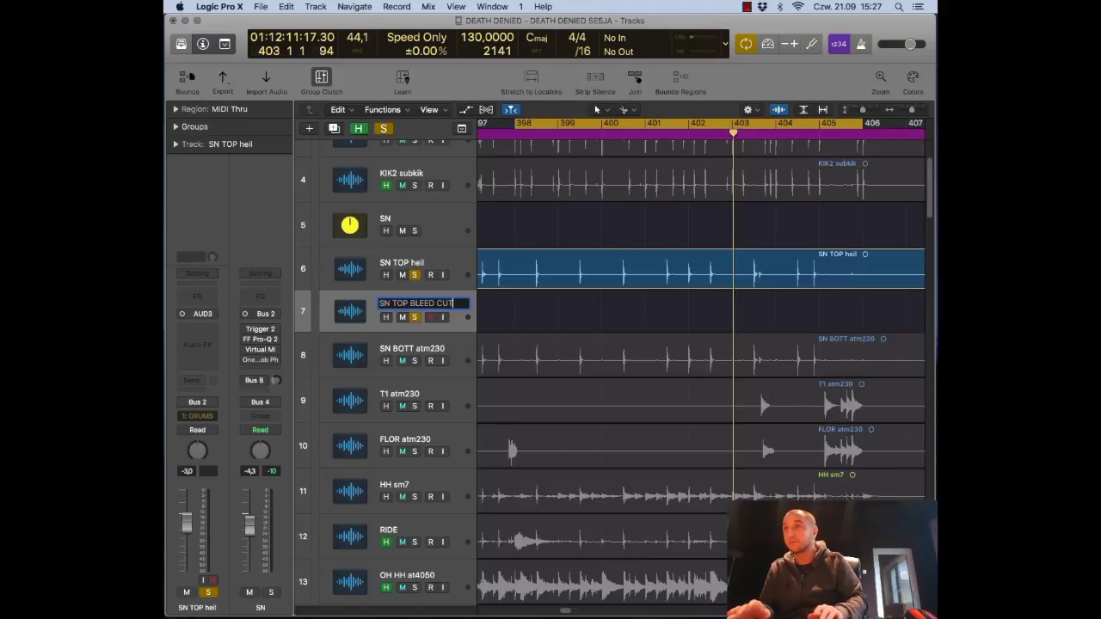
key("Return")
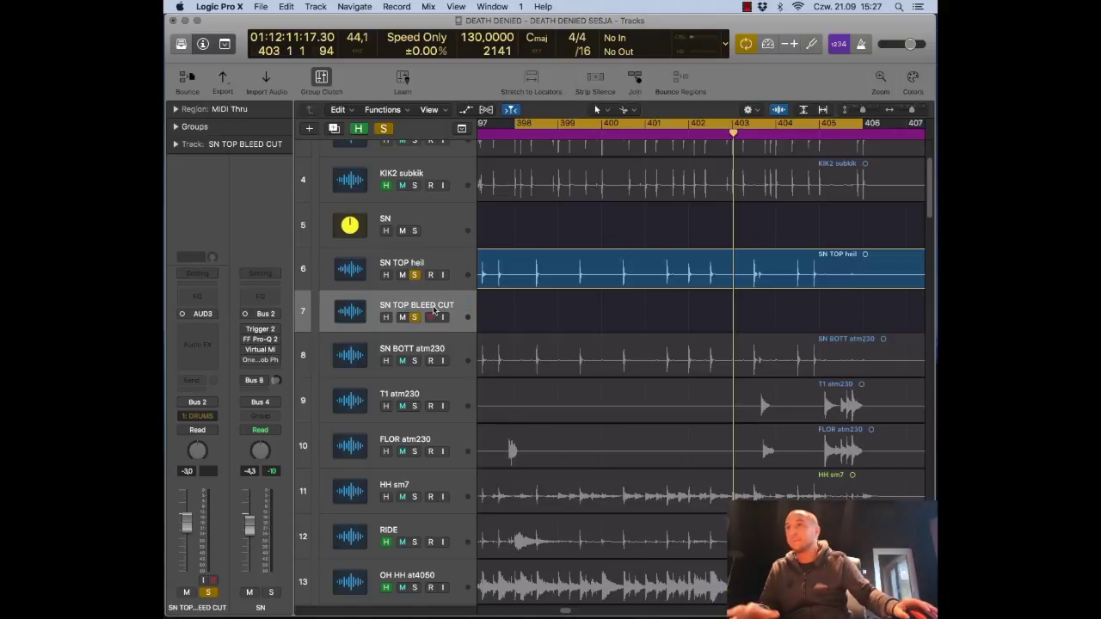
- Copy all regions of the SN TOP heil track onto the SN TOP BLEED CUT track, keeping their timeline positions
left_click(453, 259)
key("super+Left")
key("super+Left")
key("super+Left")
key("super+Left")
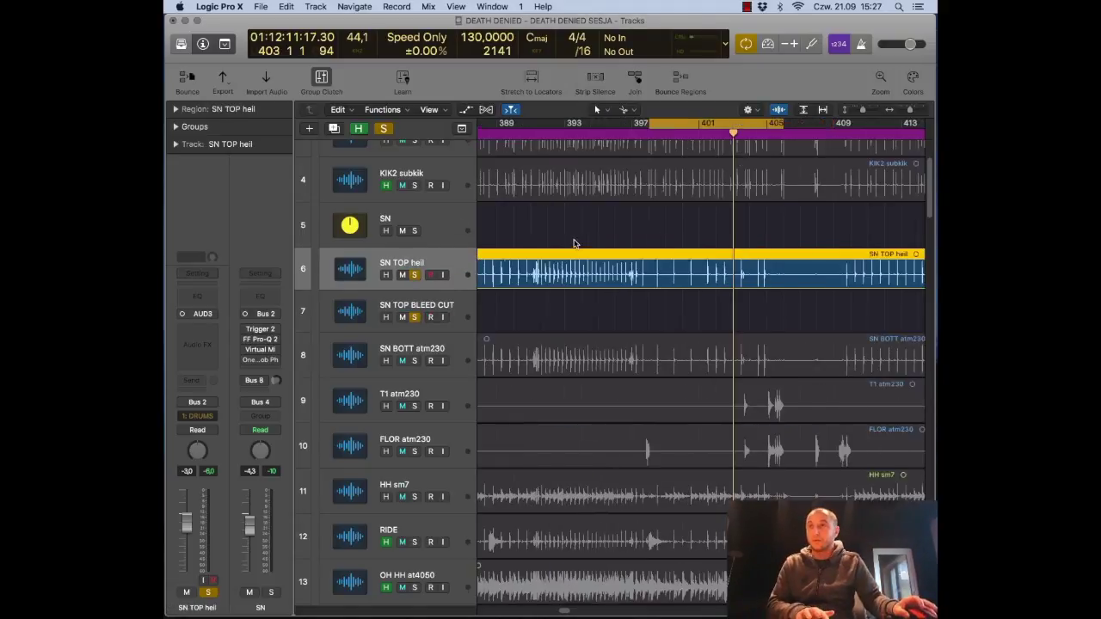
key("super+Left")
key("super+Left")
key("super+Left")
key("super+Left")
key("super+Left")
key("super+Left")
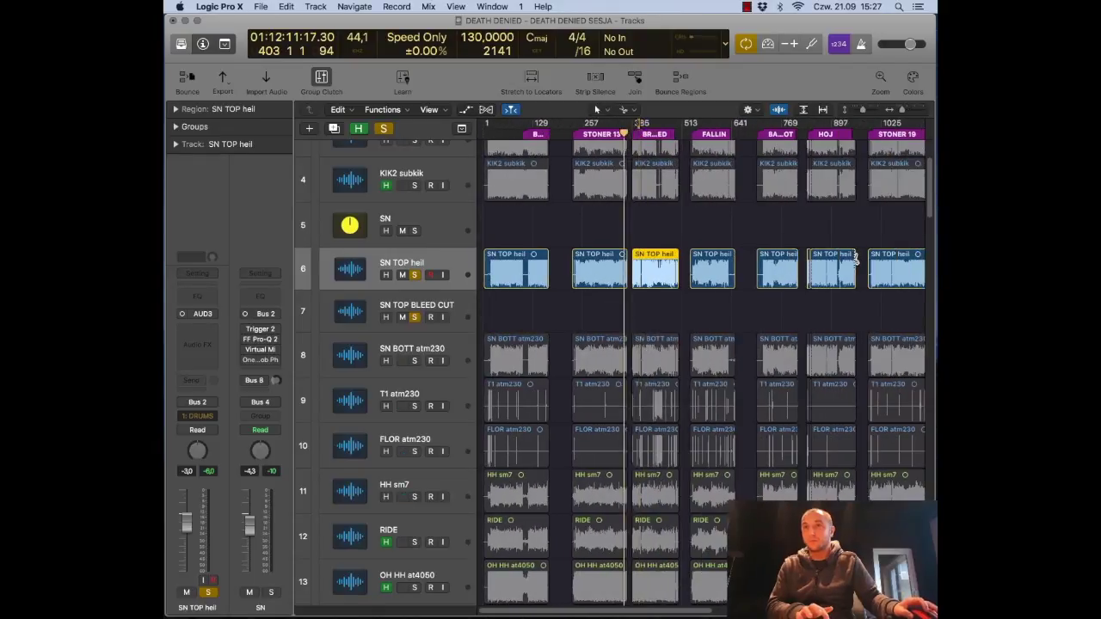
key("super+Left")
left_click_drag(903, 281, 503, 273)
key("super+Right")
key("super+Right")
key("super+Right")
key("super+Right")
key("super+Right")
key("super+Right")
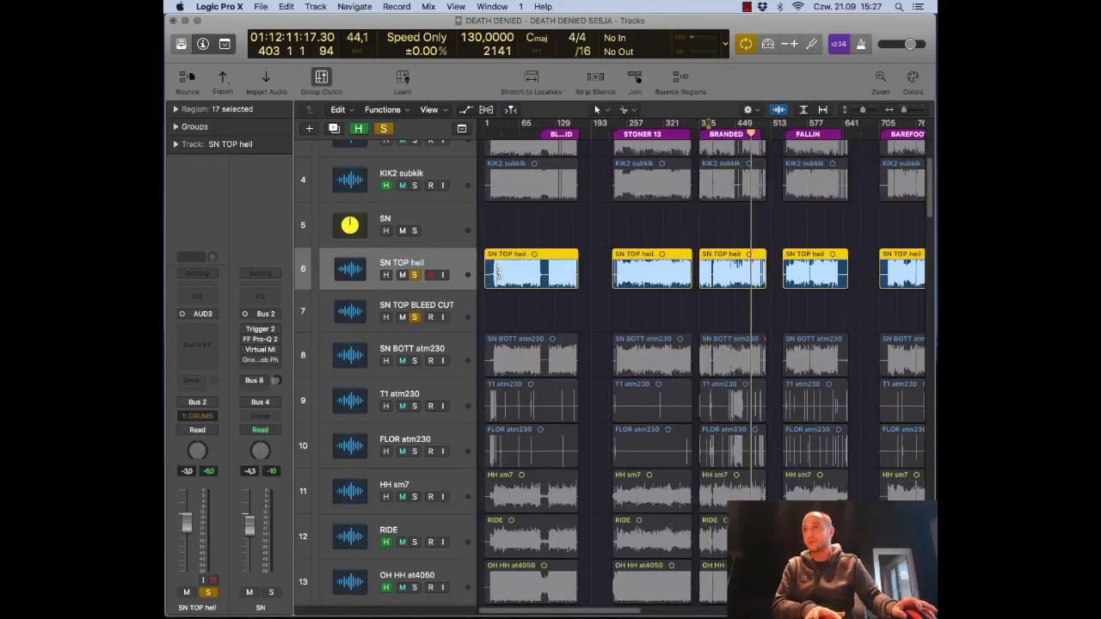
key("super+Right")
key("super+Right")
key("super+Right")
key("super+Right")
key("super+Right")
key("super+Right")
key("super+Right")
key("super+Right")
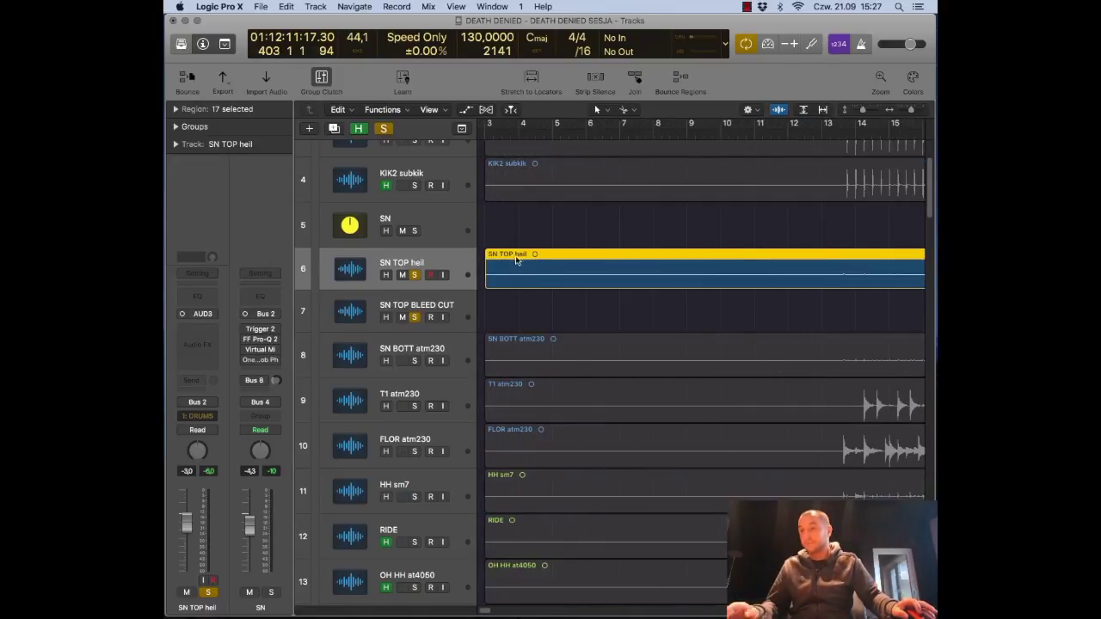
left_click_drag(534, 275, 535, 307, "alt")
- Check the copied snare regions across the whole arrangement, clear the region focus and return to the cycled section starting at bar 398
key("super+Left")
key("super+Left")
key("super+Left")
key("super+Left")
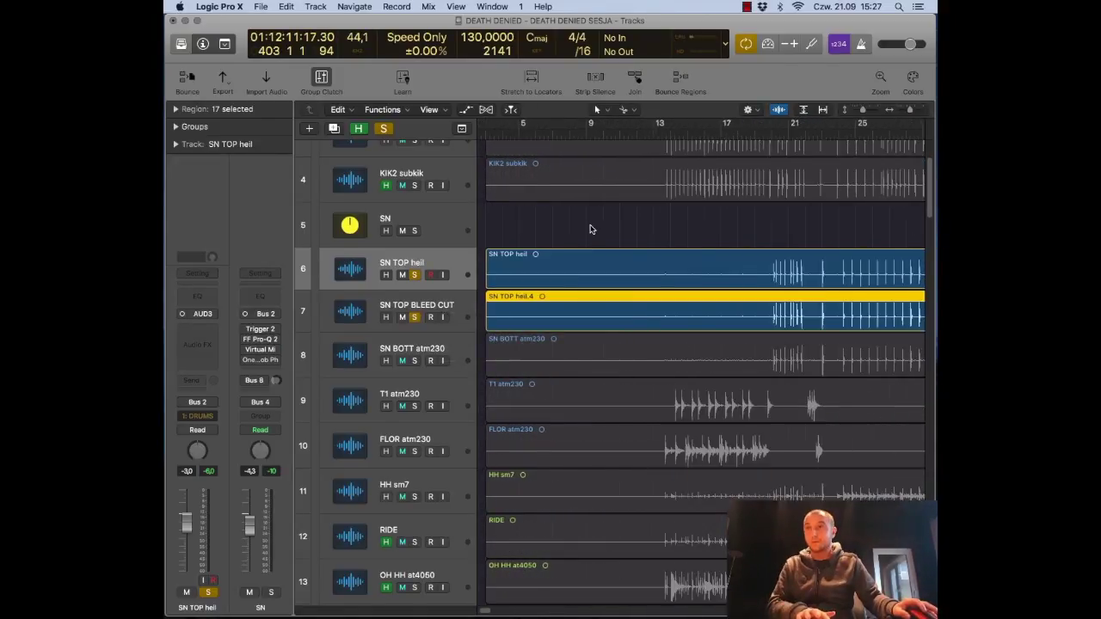
key("super+Left")
key("super+Left")
key("super+Left")
key("super+Left")
key("super+Left")
key("super+Left")
key("super+Left")
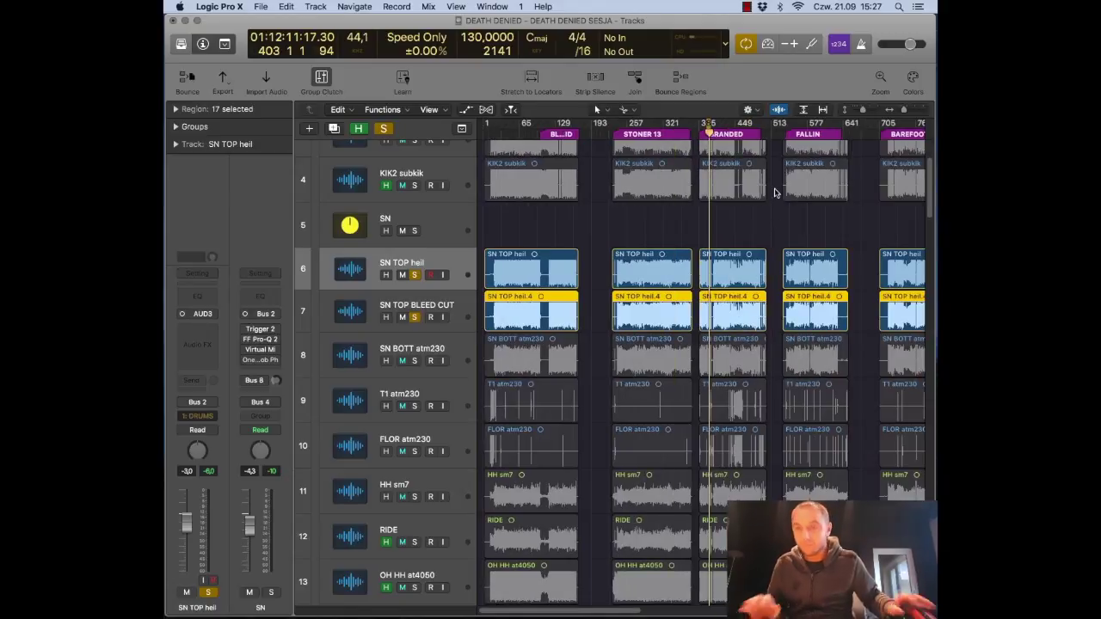
key("super+Right")
key("super+Right")
key("super+Right")
key("super+Right")
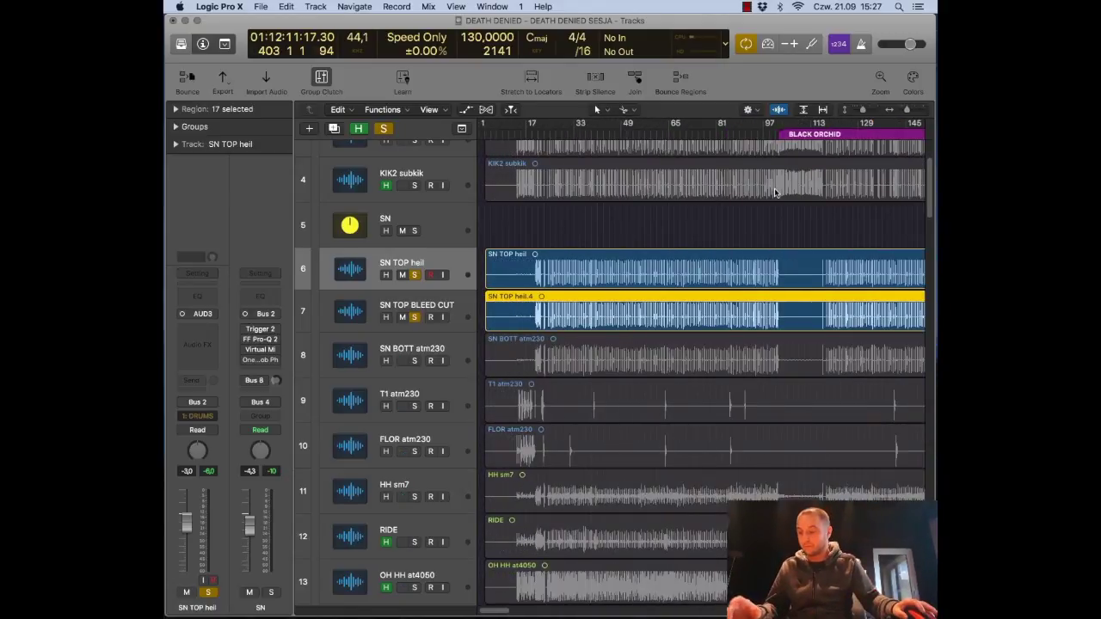
scroll(784, 202, "right", 2)
scroll(796, 211, "right", 15)
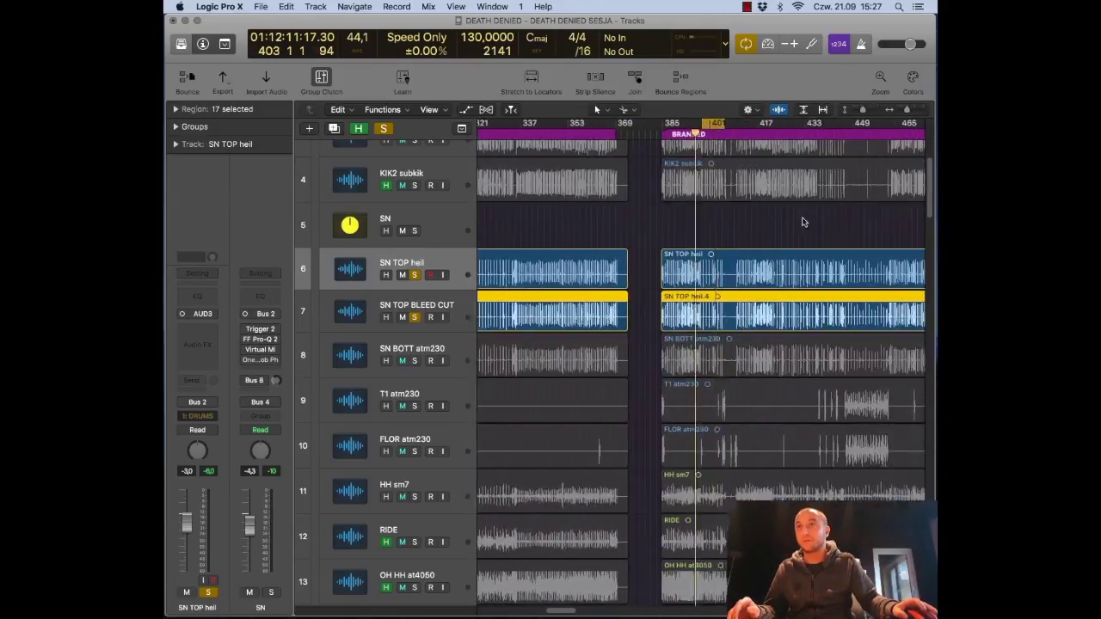
left_click(617, 225)
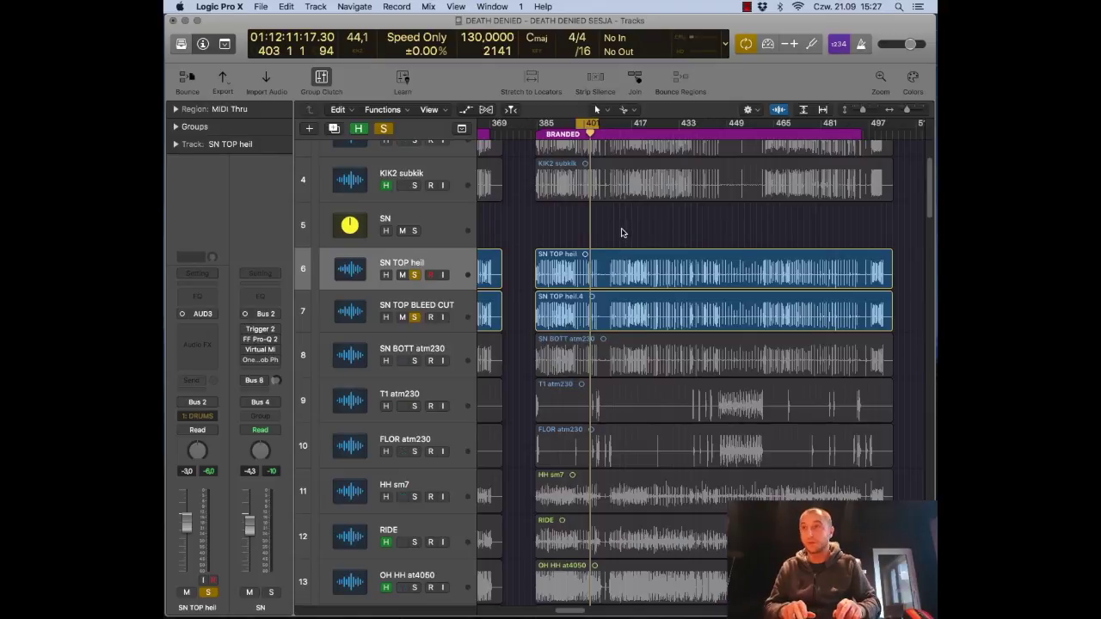
key("super+Right")
key("super+Right")
key("super+Right")
key("super+Right")
key("super+Right")
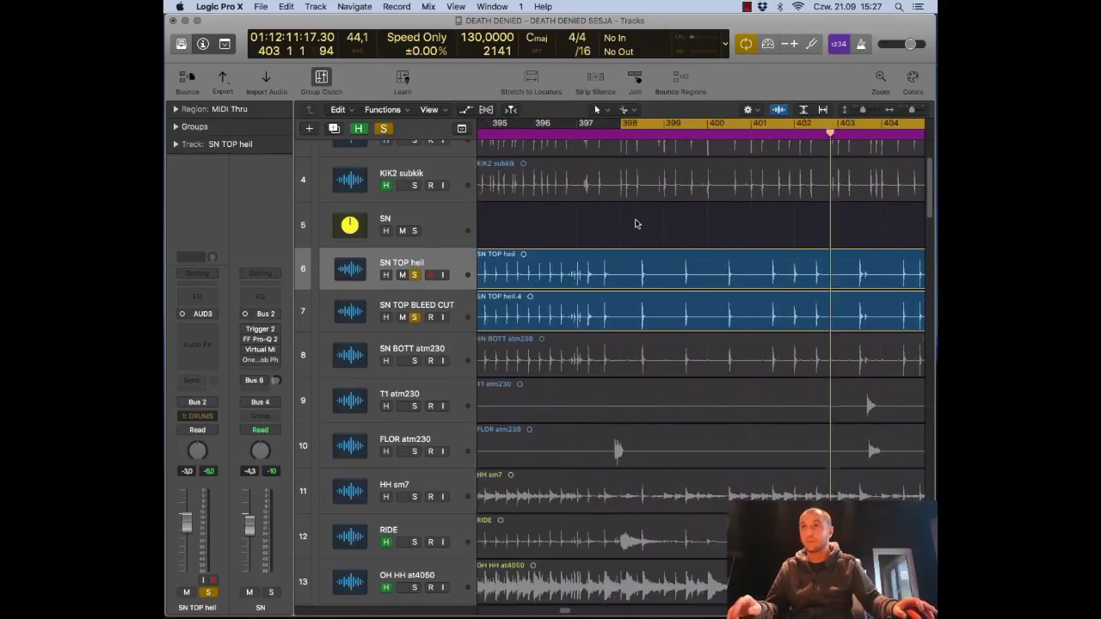
key("super+Left")
key("super+Left")
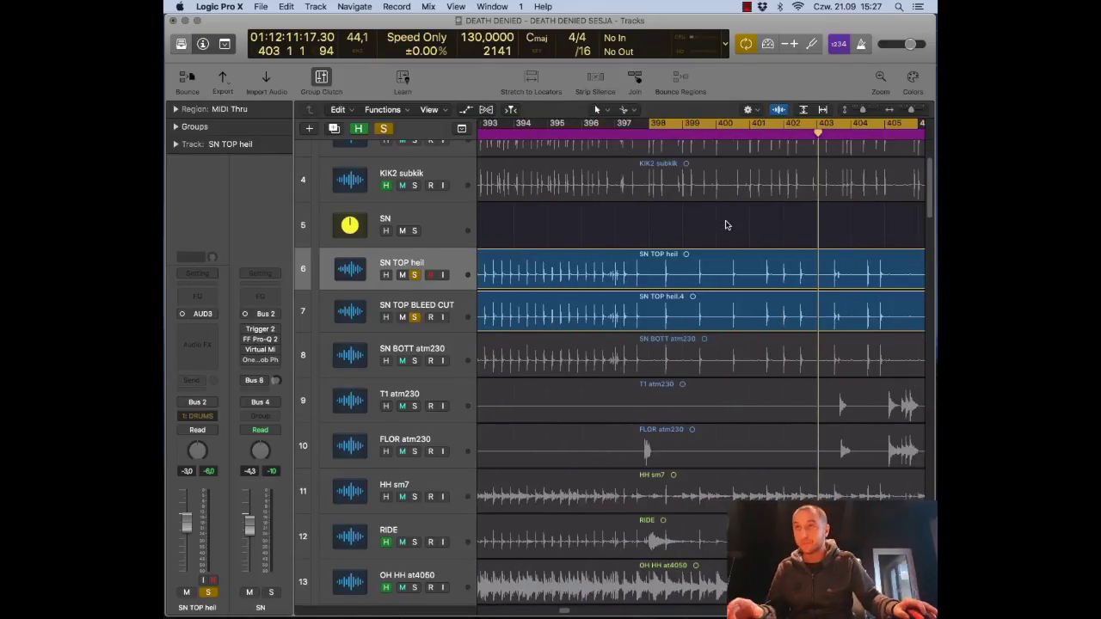
- In the mixer, insert a Gain plug-in in the third effect slot of the SN TOP BLEED CUT channel and close its window
key("x")
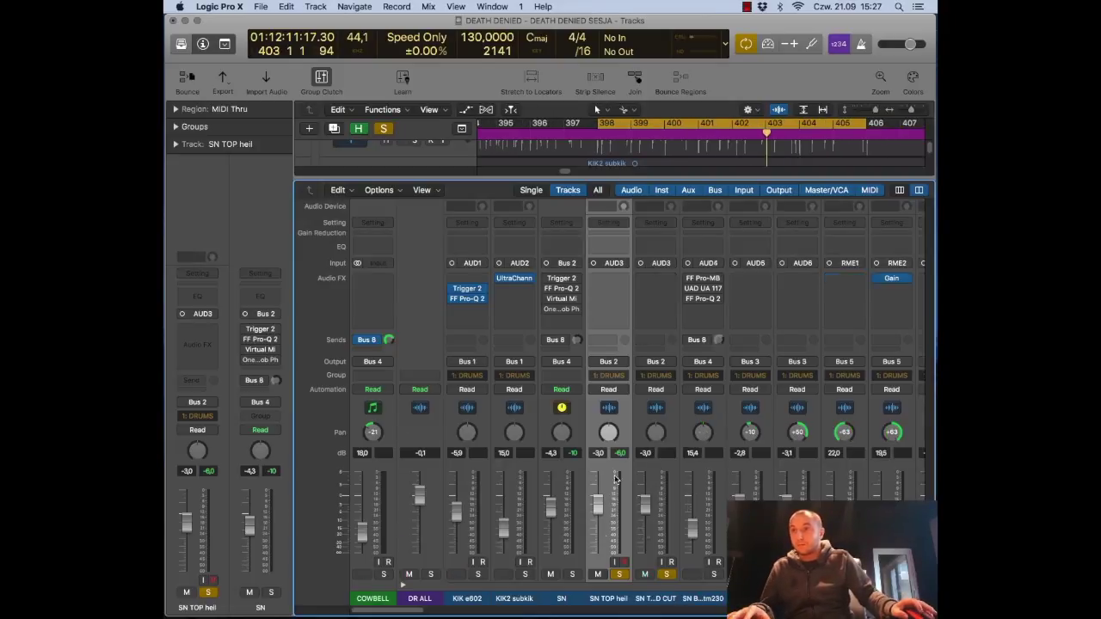
left_click(661, 599)
key("Down")
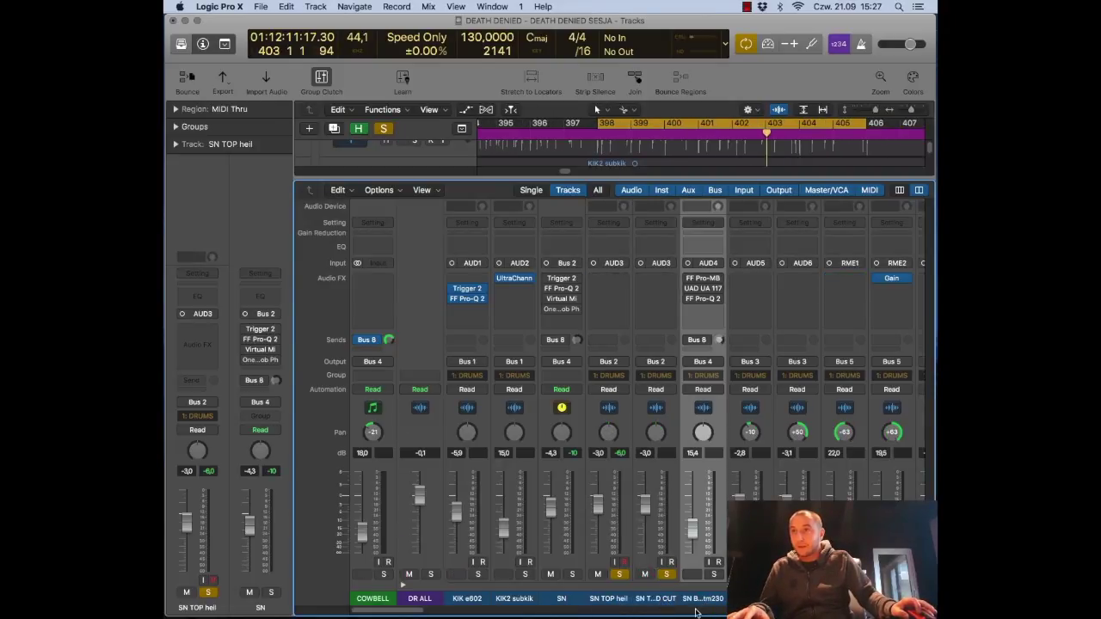
left_click(666, 600)
key("x")
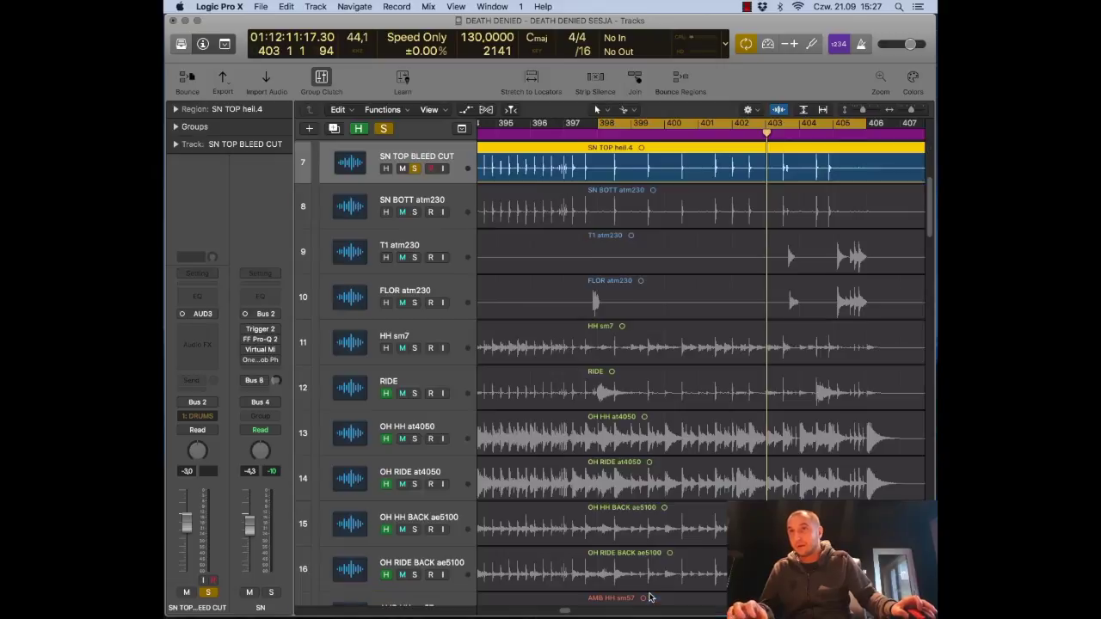
scroll(492, 254, "up", 3)
key("x")
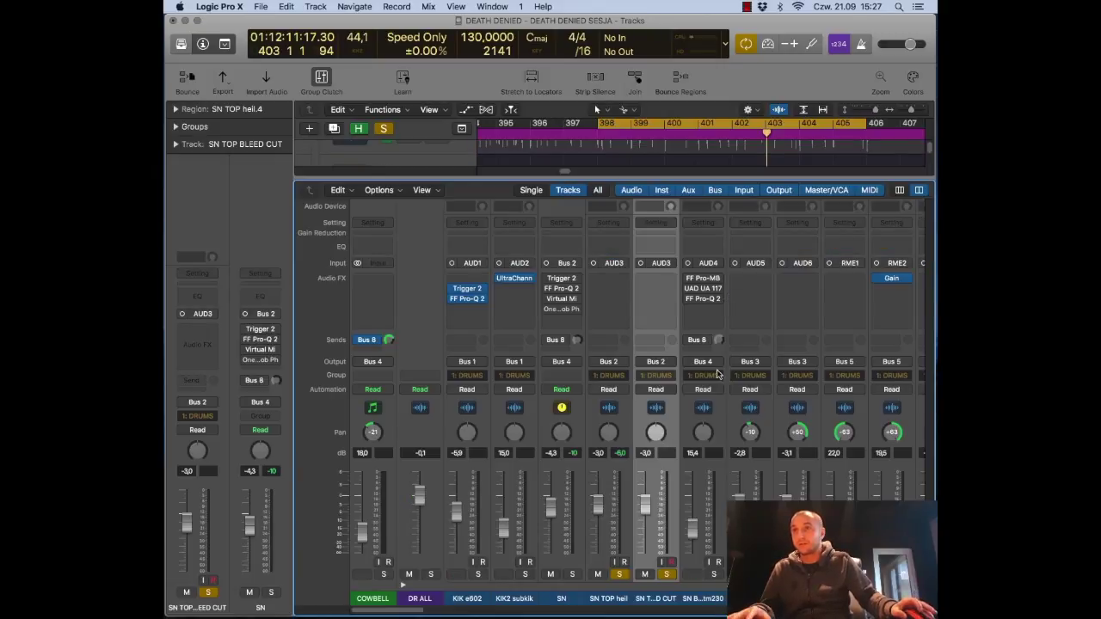
left_click(660, 301)
mouse_move(695, 499)
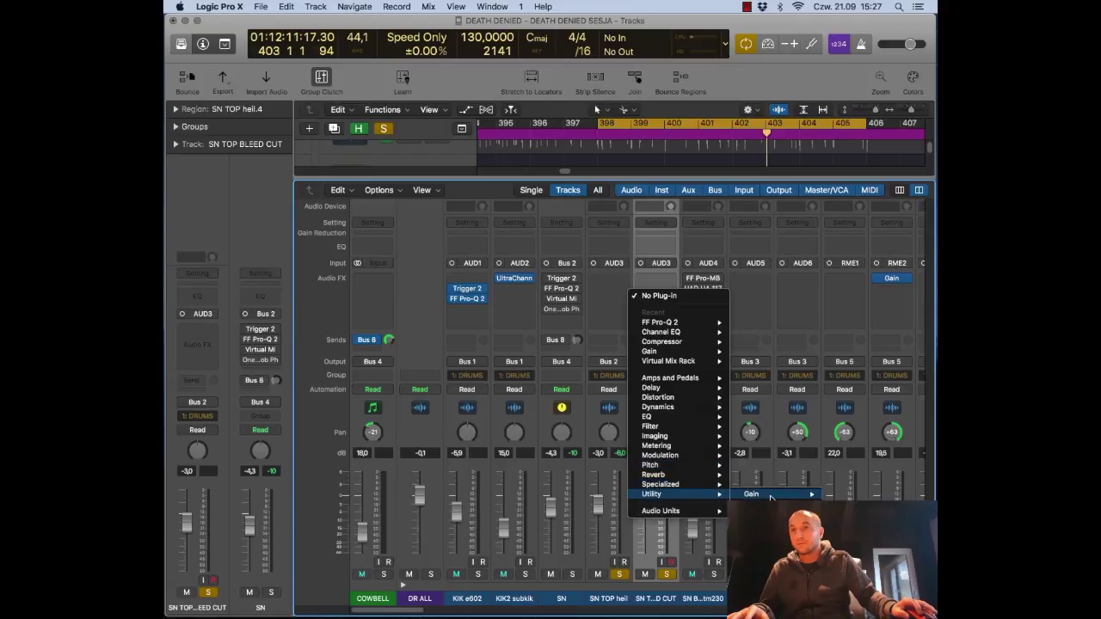
left_click(864, 495)
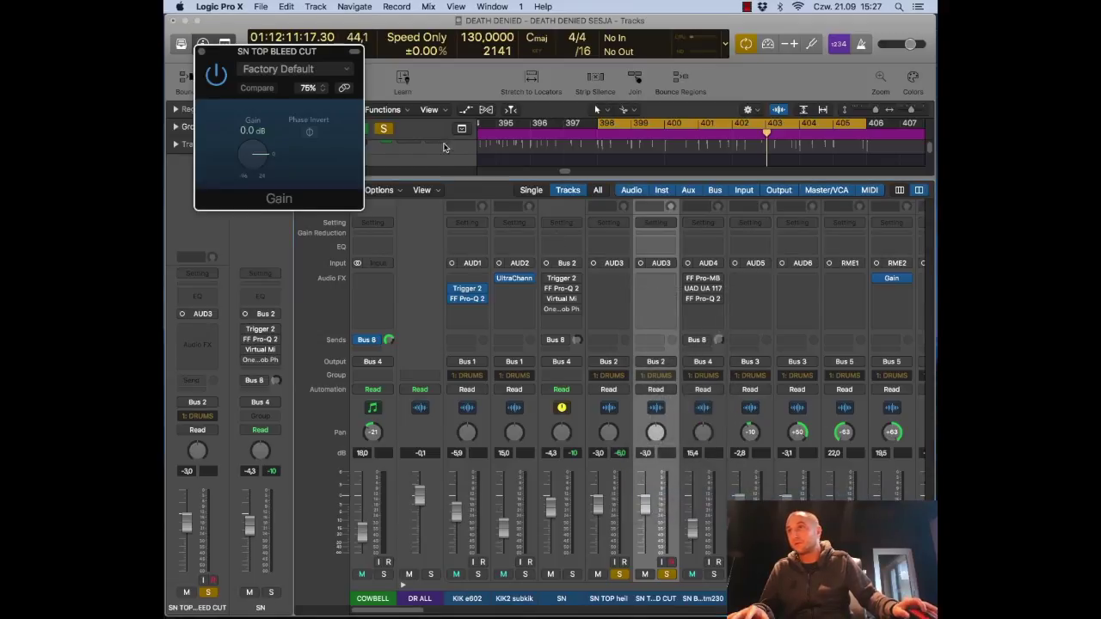
left_click(203, 52)
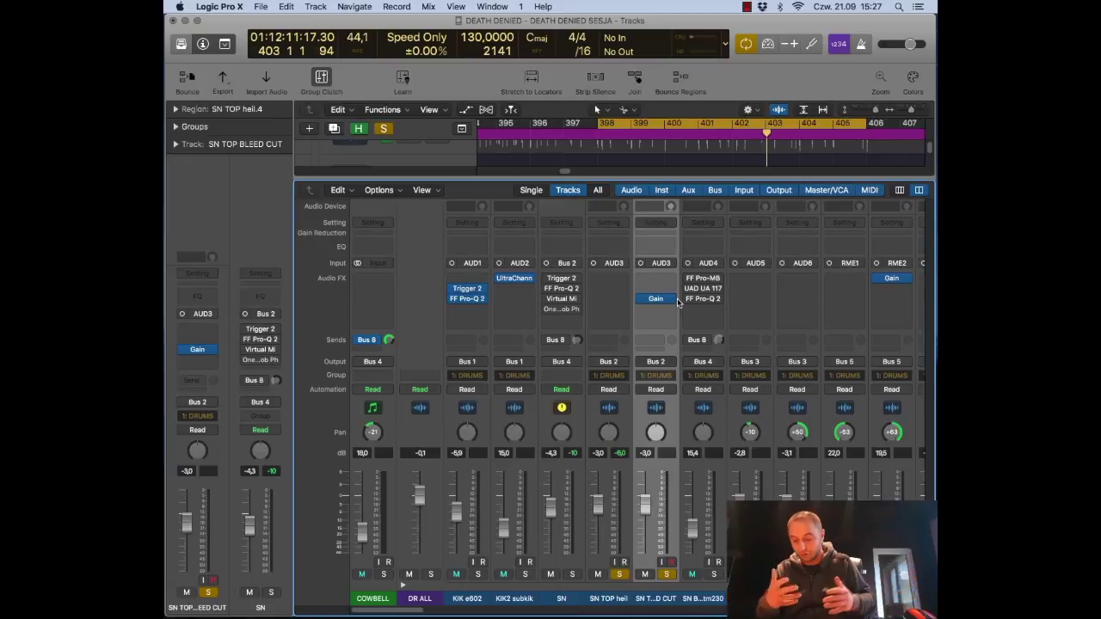
- Audition the two snare tracks, then insert a mono Compressor above Gain on SN TOP BLEED CUT using the Studio VCA model
key("space")
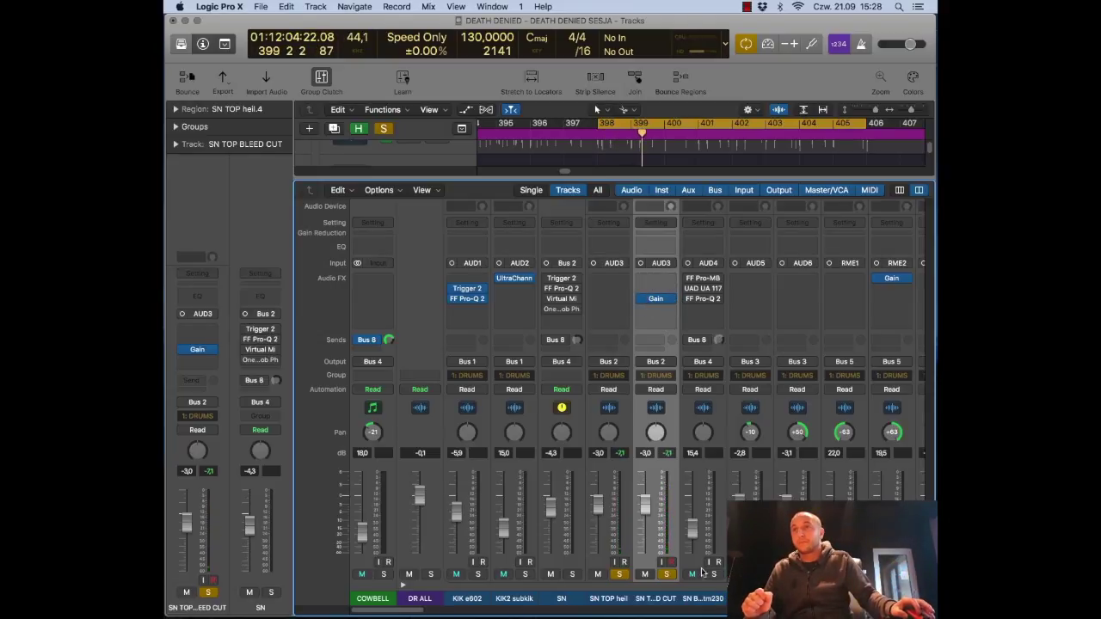
left_click(658, 277)
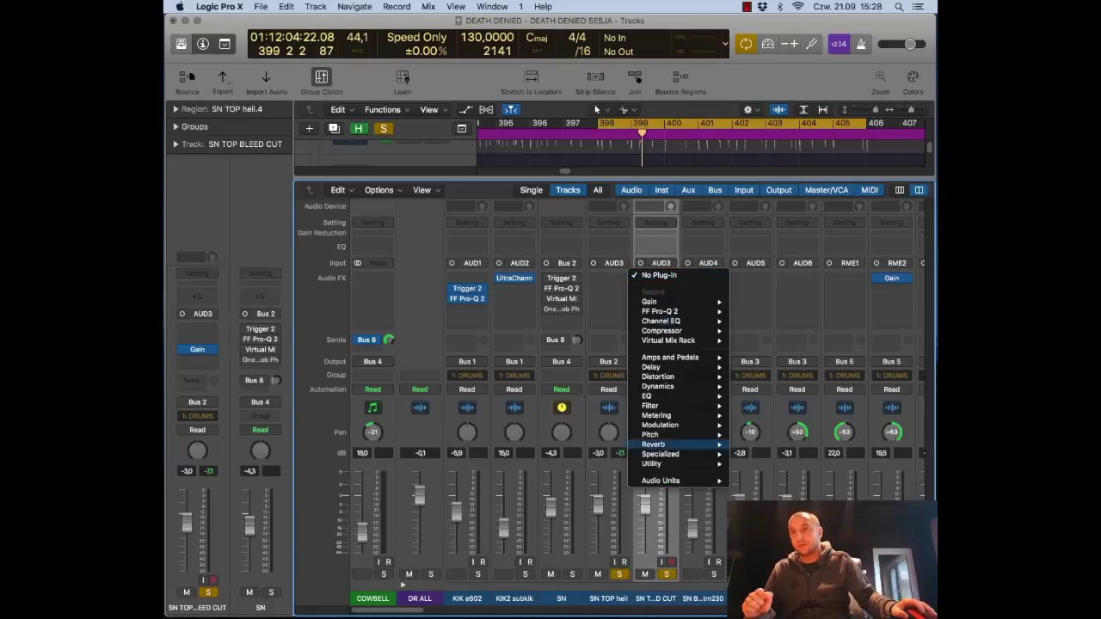
mouse_move(684, 386)
mouse_move(814, 406)
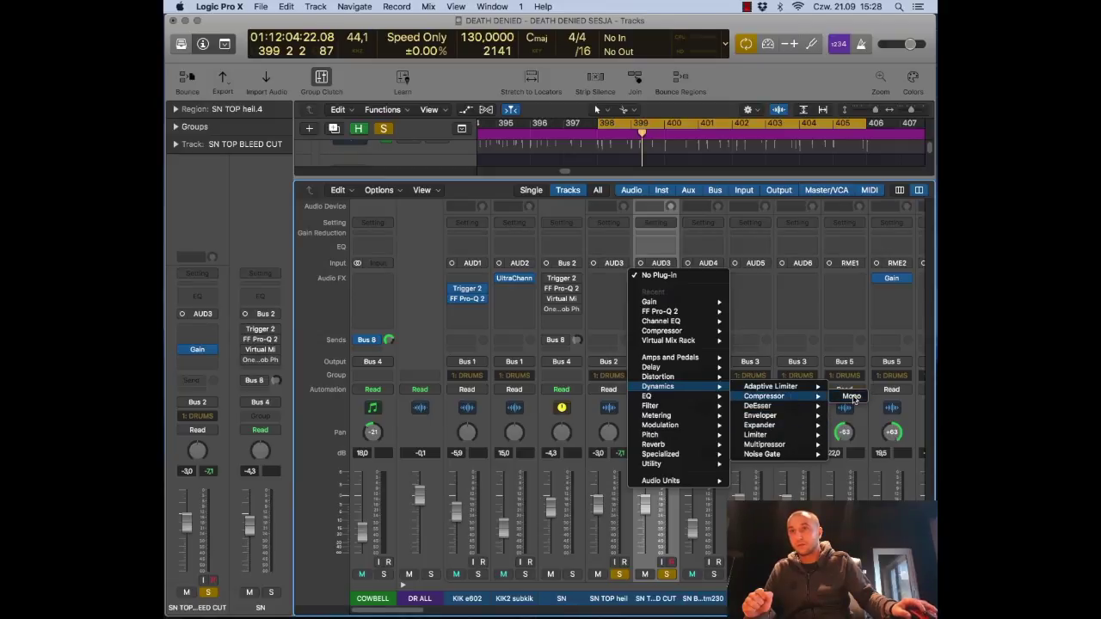
left_click(853, 398)
left_click(362, 127)
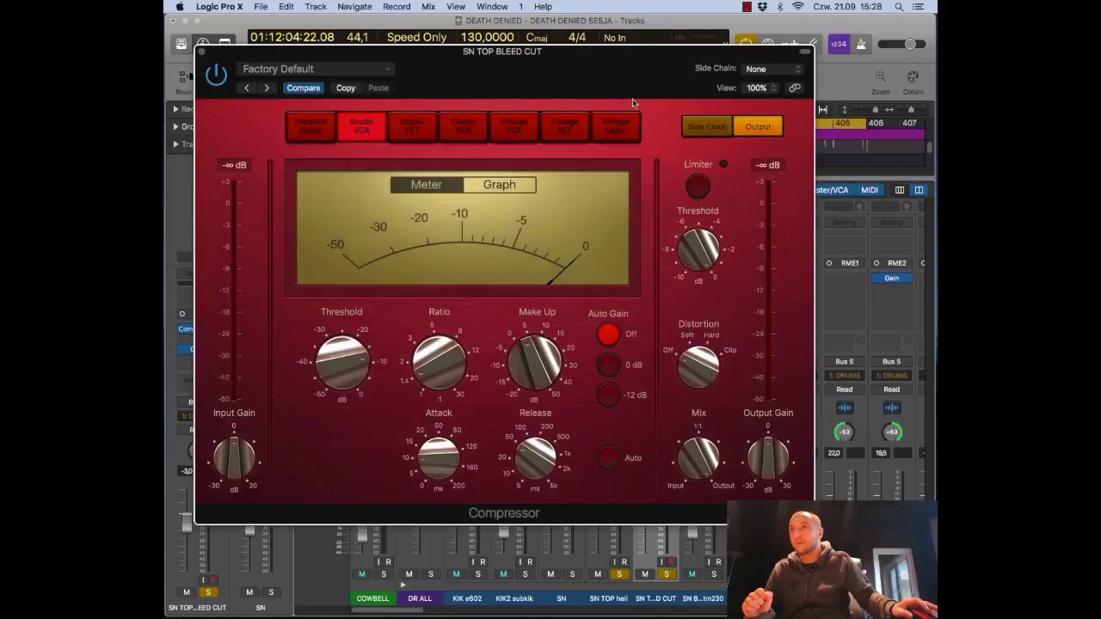
- Shorten the compressor's attack and release times and set its ratio to 11.0:1
left_click_drag(604, 55, 704, 67)
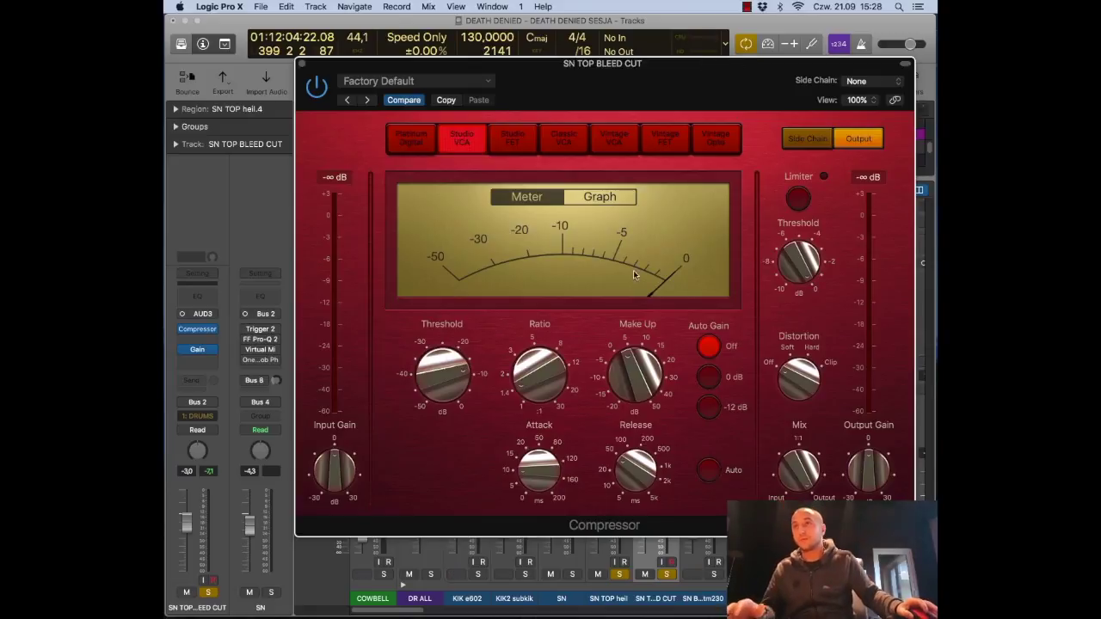
left_click_drag(498, 58, 466, 52)
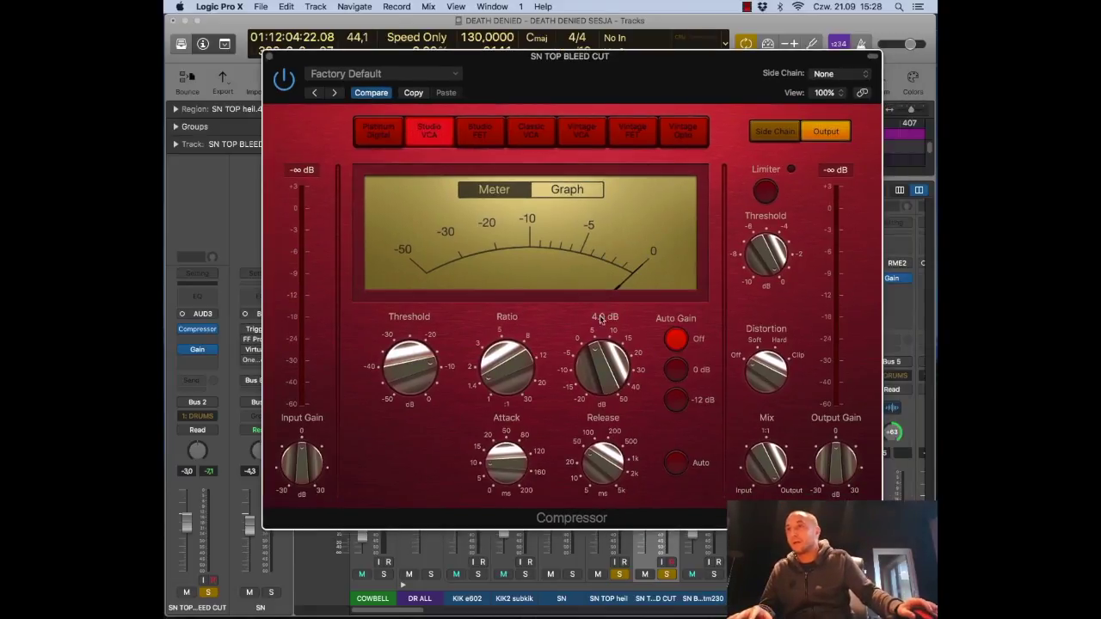
mouse_move(505, 491)
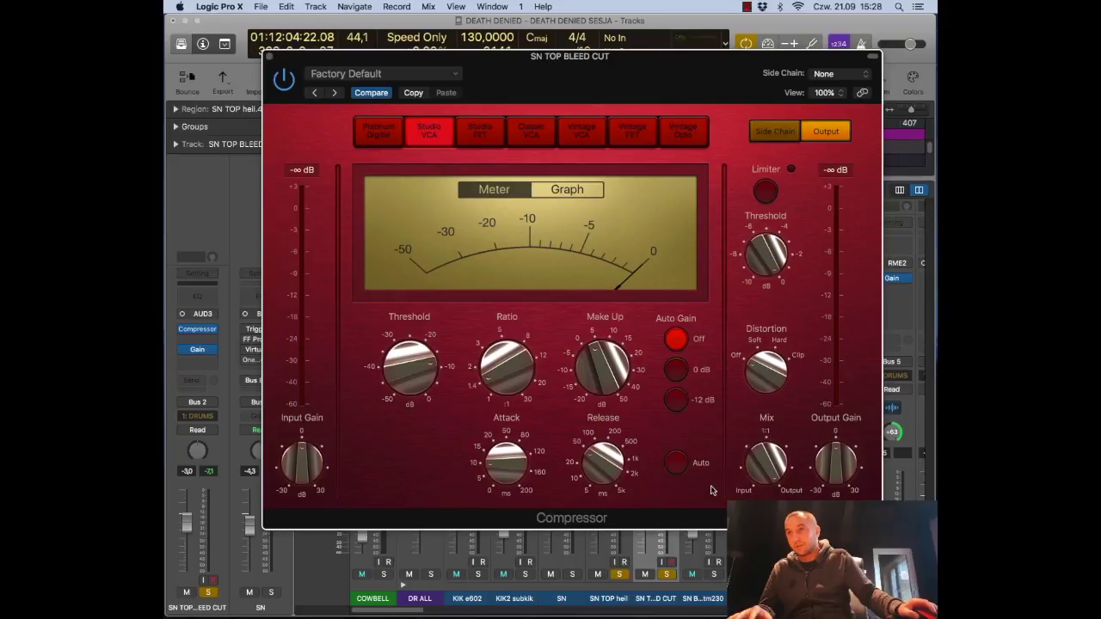
mouse_move(594, 459)
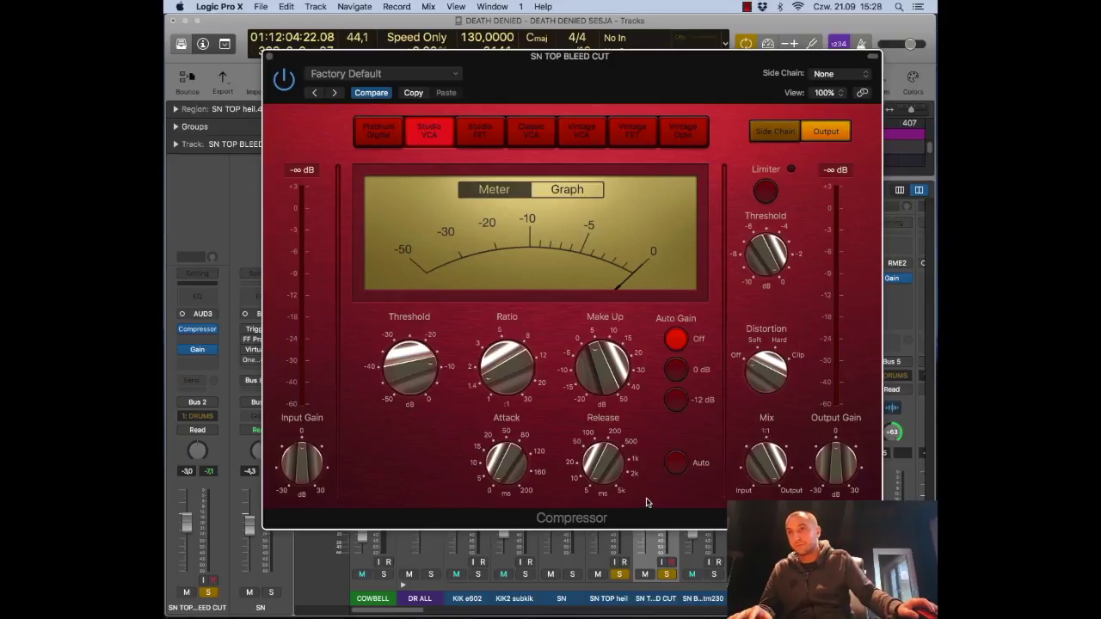
left_click_drag(505, 370, 492, 255)
left_click_drag(500, 341, 499, 351)
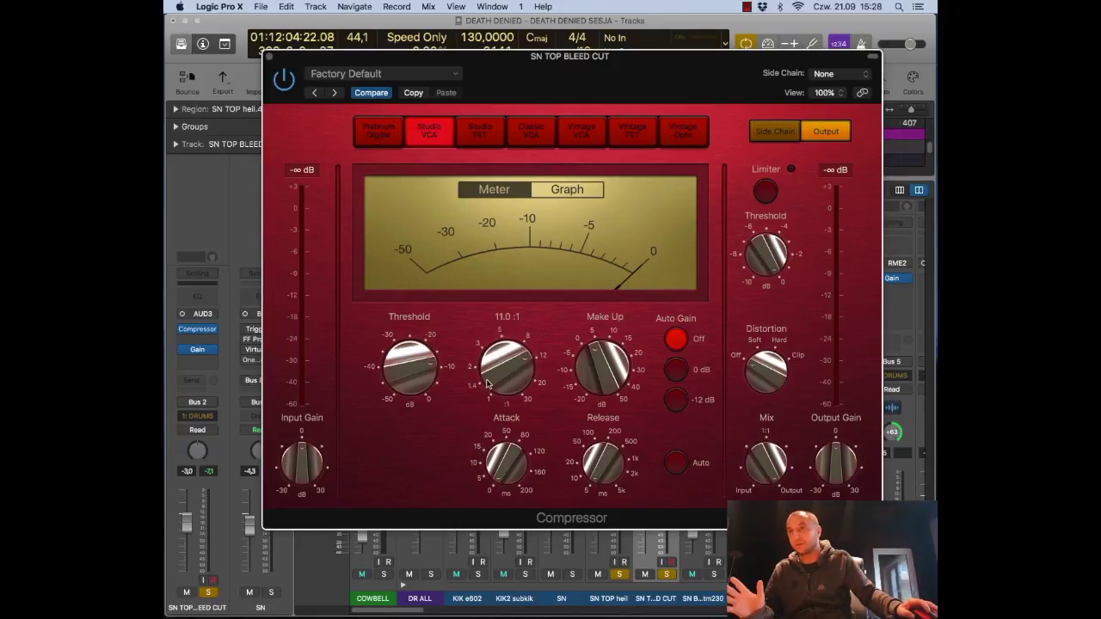
- Reduce the compressor's make-up gain, lower its main threshold and shift the plug-in window clear of the SN TOP BLEED CUT channel strip
mouse_move(618, 362)
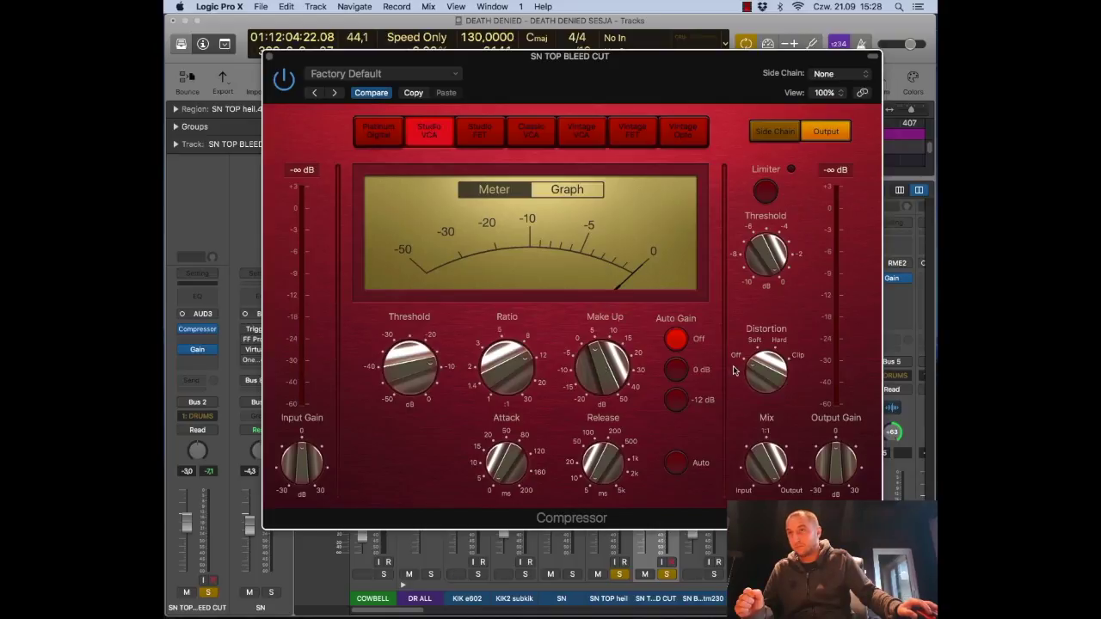
left_click_drag(613, 365, 602, 352)
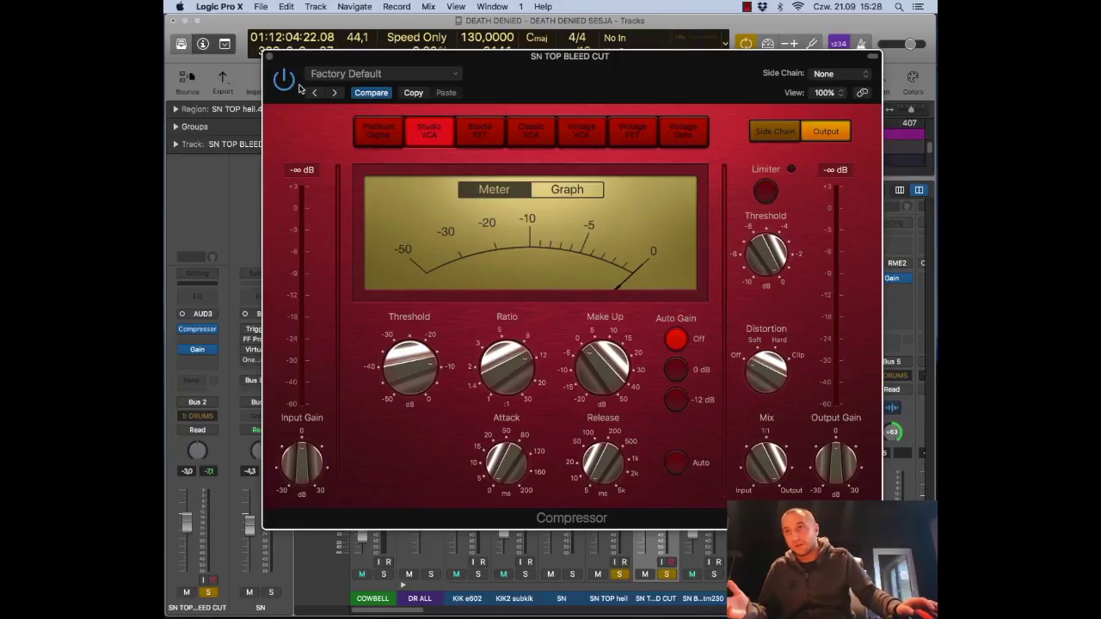
left_click_drag(436, 366, 404, 395)
left_click_drag(597, 63, 283, 46)
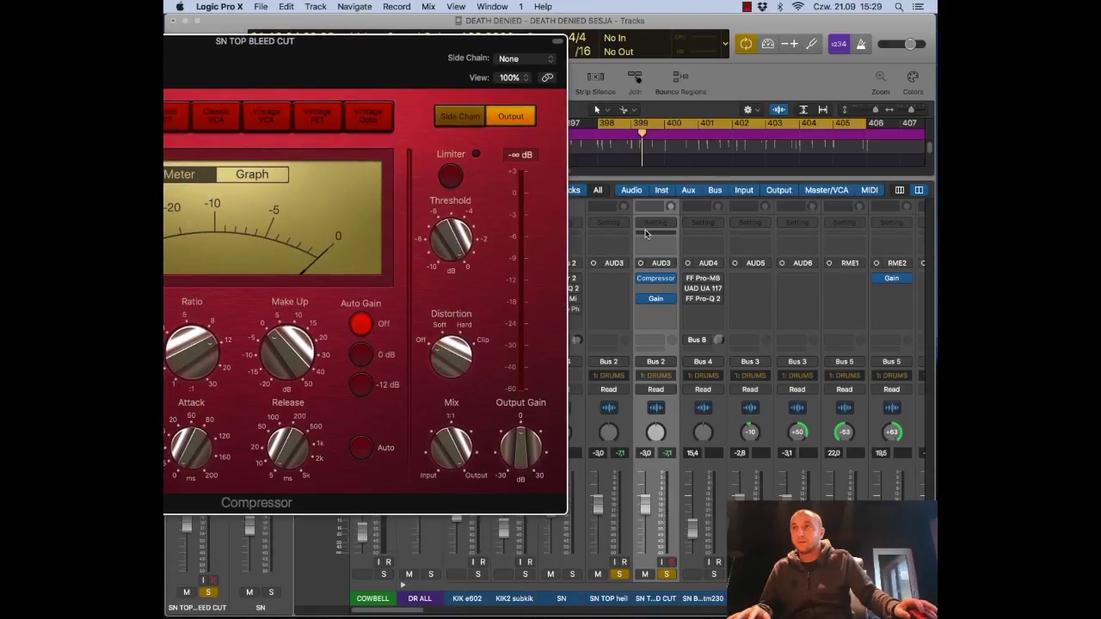
left_click(207, 449)
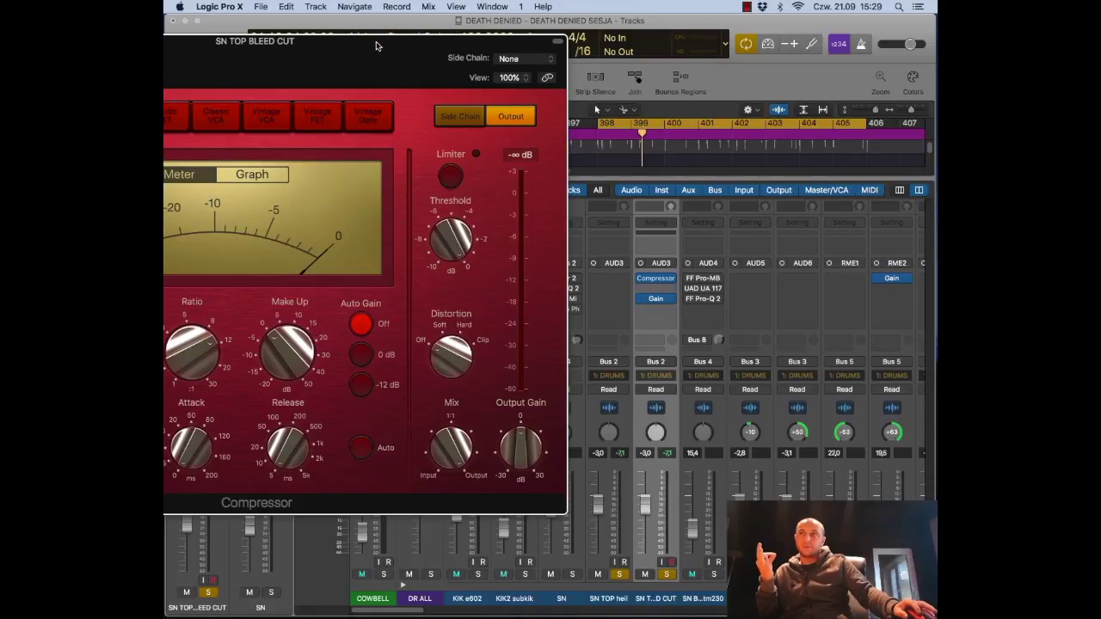
- Reposition the Compressor window and, during playback, set the main threshold to about -26.5 dB
left_click_drag(348, 45, 625, 47)
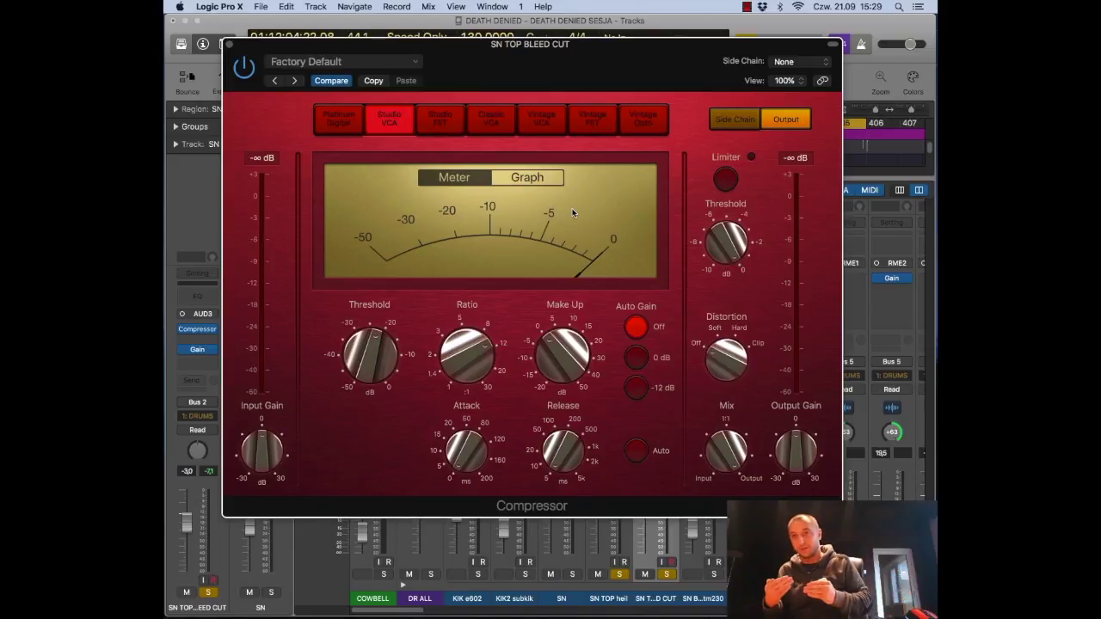
left_click_drag(652, 43, 300, 44)
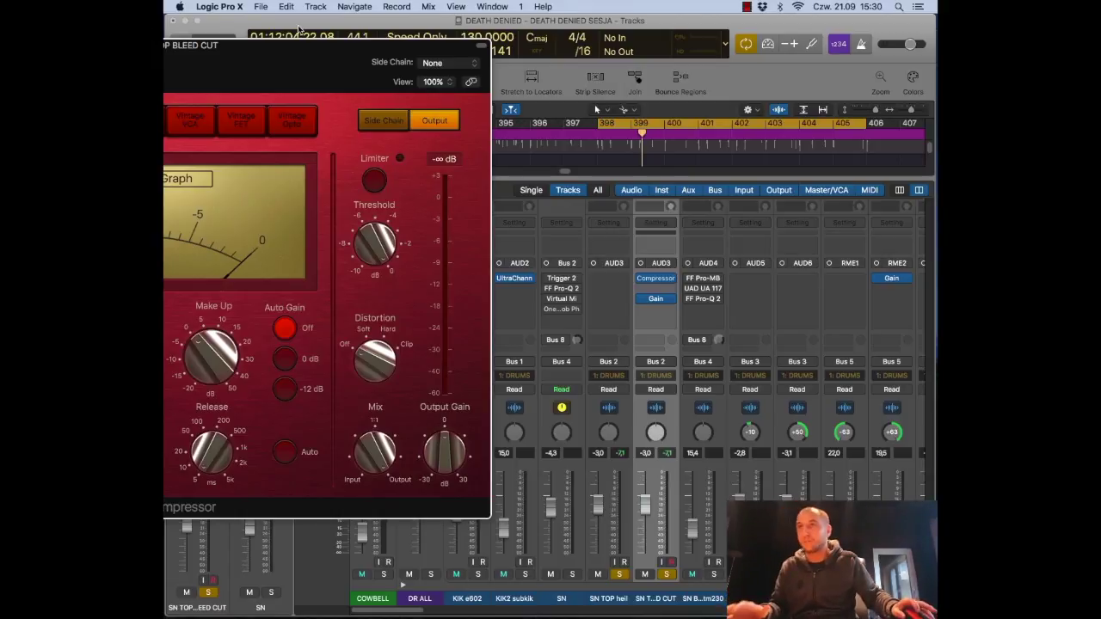
left_click_drag(327, 51, 732, 53)
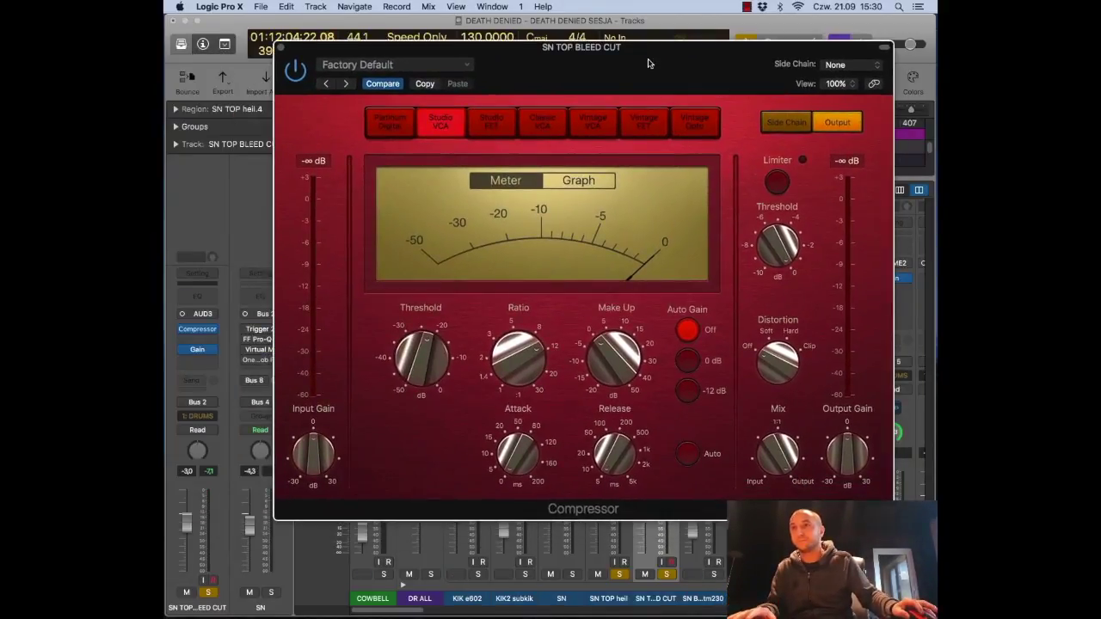
left_click_drag(663, 52, 672, 41)
key("space")
left_click_drag(428, 340, 427, 263)
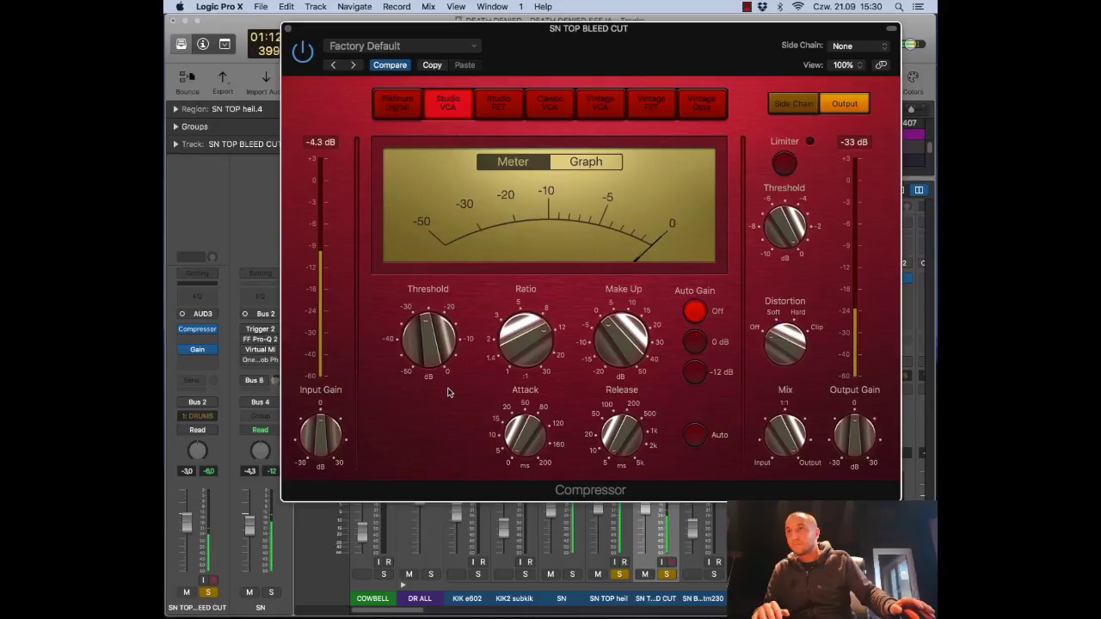
left_click_drag(435, 331, 428, 335)
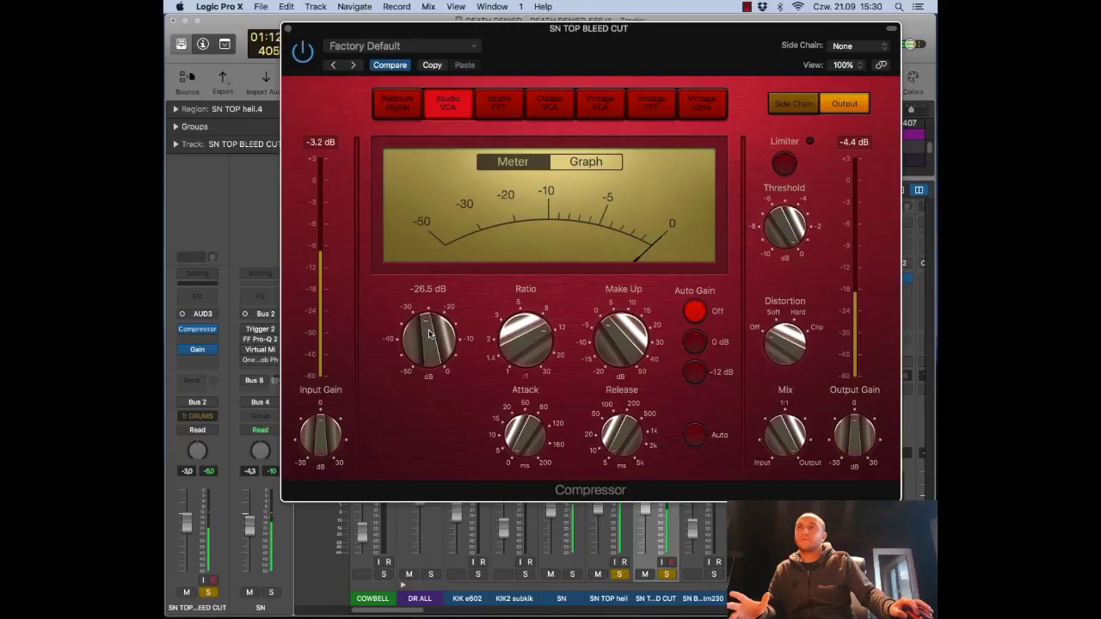
- Close the Compressor window and compare SN TOP BLEED CUT with the Compressor bypassed and re-enabled
key("super+w")
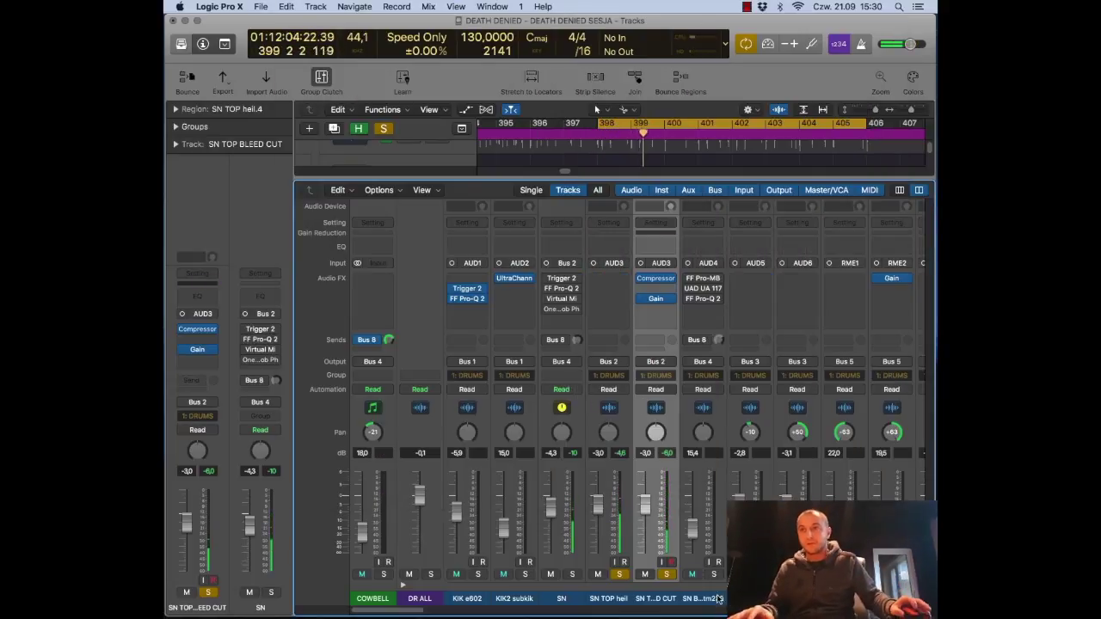
left_click(642, 279)
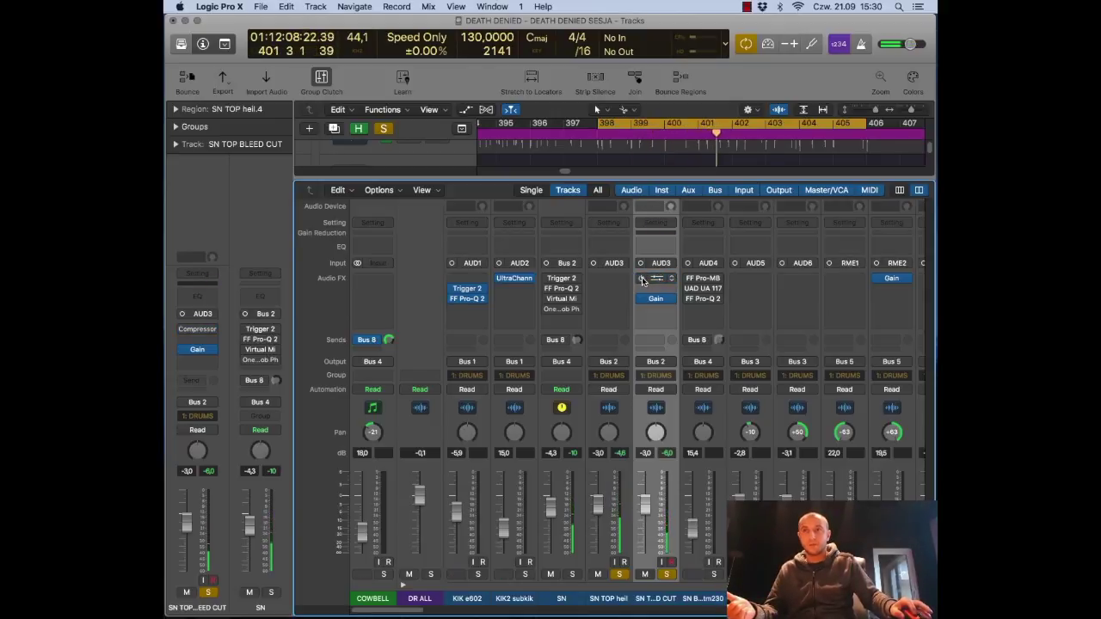
left_click(641, 280)
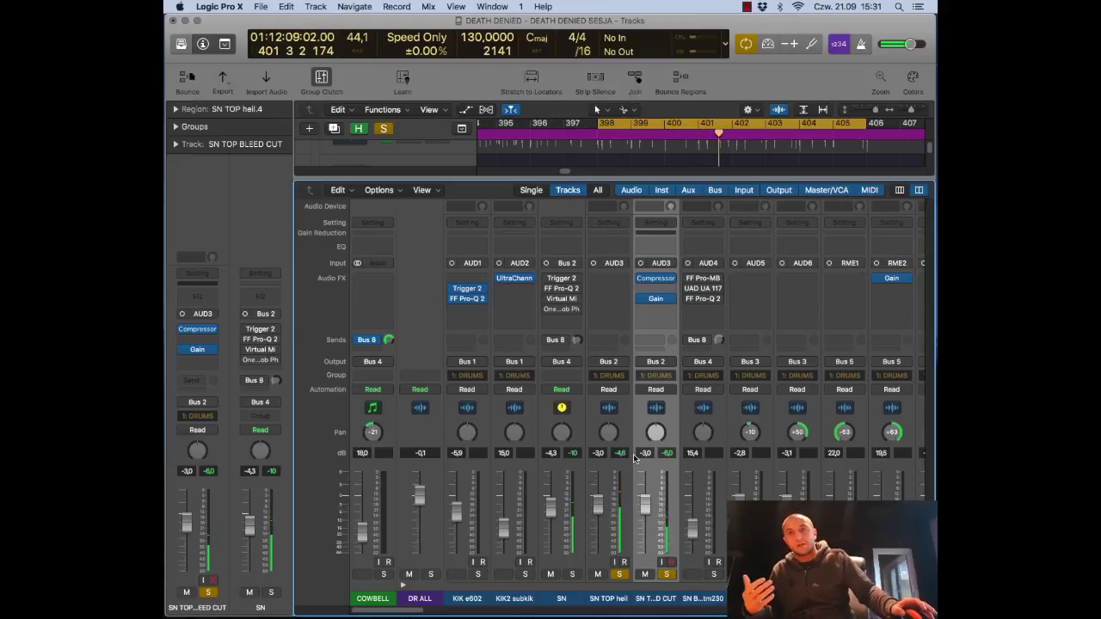
- Insert a mono FabFilter FF Pro-Q 2 between Compressor and Gain on SN TOP BLEED CUT
left_click(670, 291)
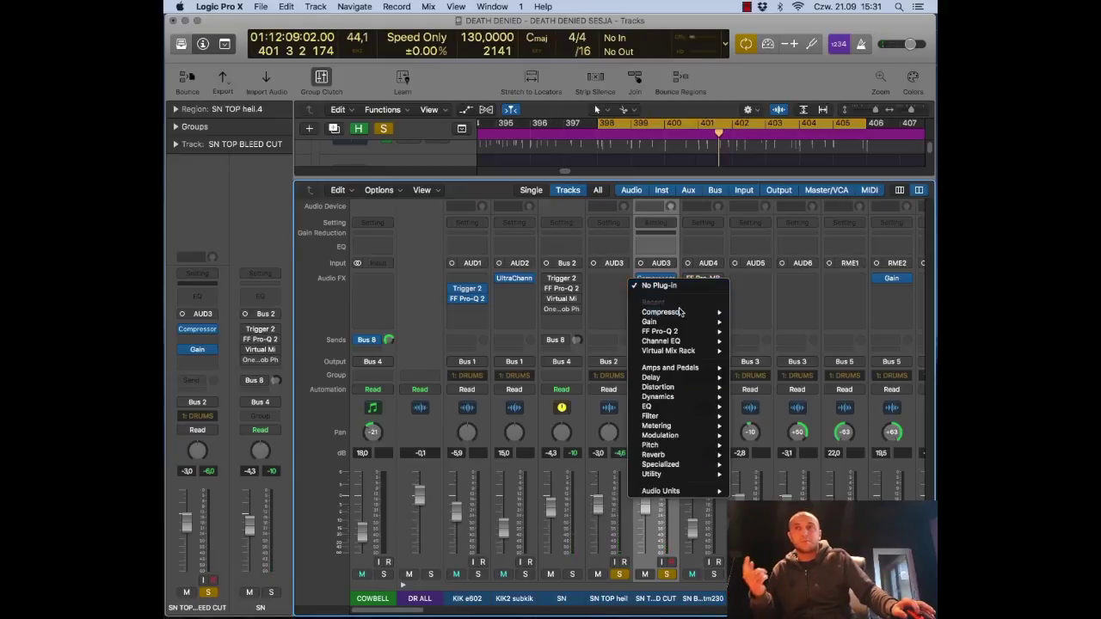
mouse_move(695, 495)
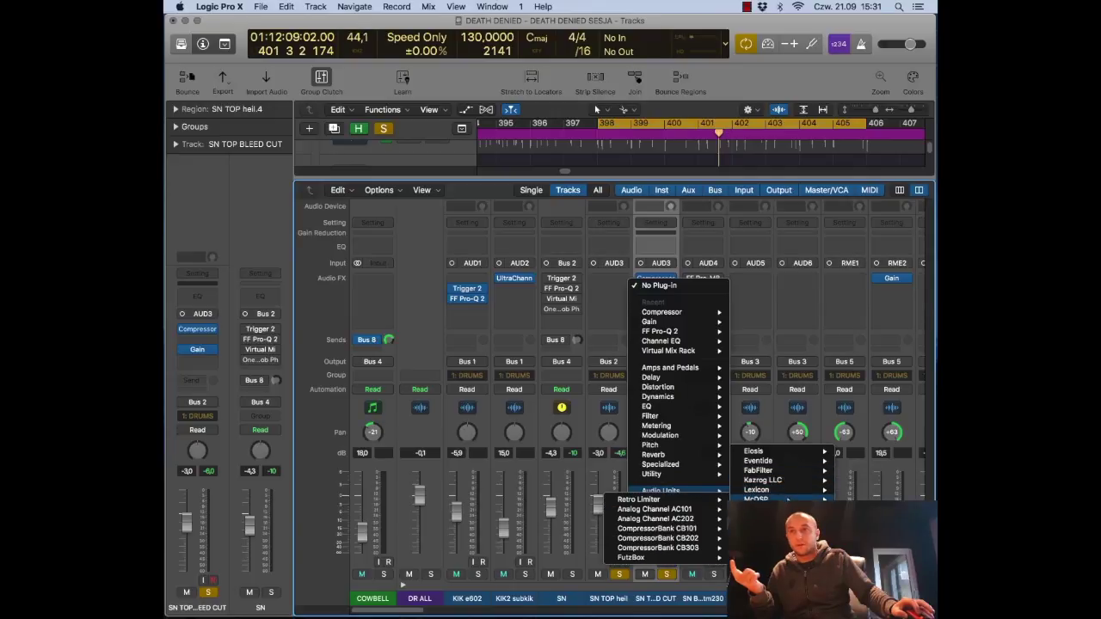
mouse_move(786, 474)
mouse_move(887, 482)
left_click(817, 483)
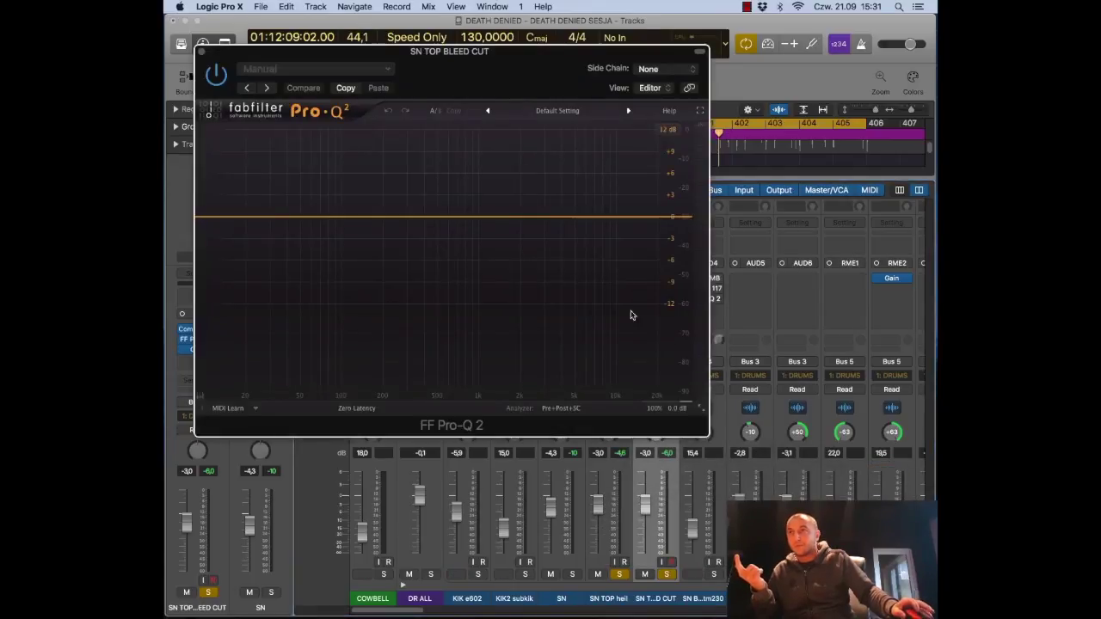
- Add a 12 dB/oct Low Cut band in Pro-Q 2 and move it to about 963 Hz while listening
left_click(208, 217)
left_click_drag(206, 216, 384, 215)
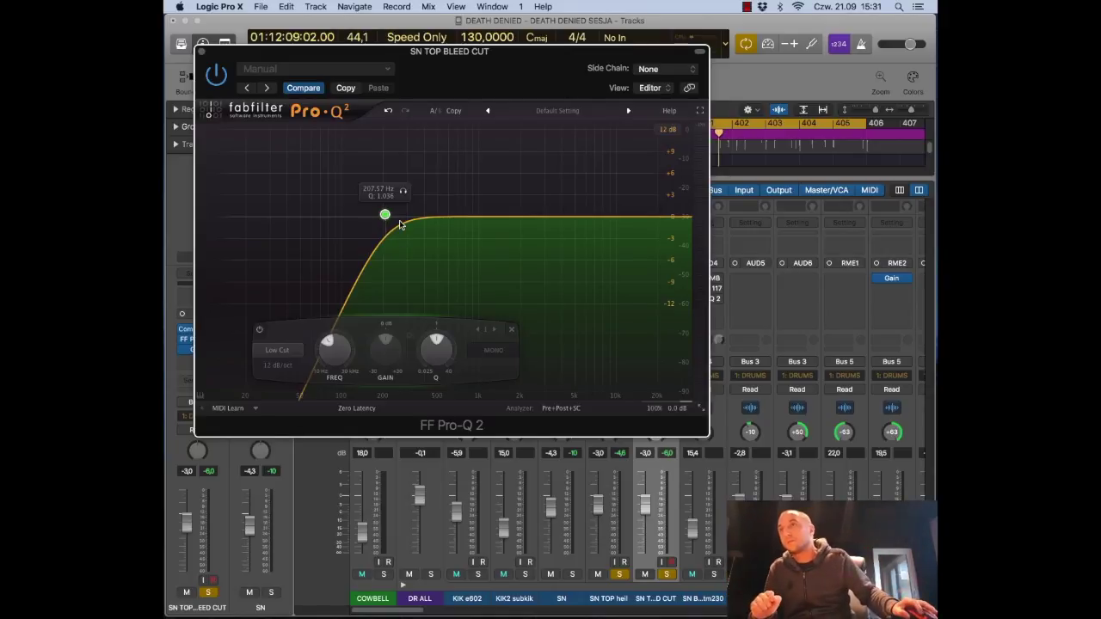
key("space")
left_click_drag(385, 215, 476, 218)
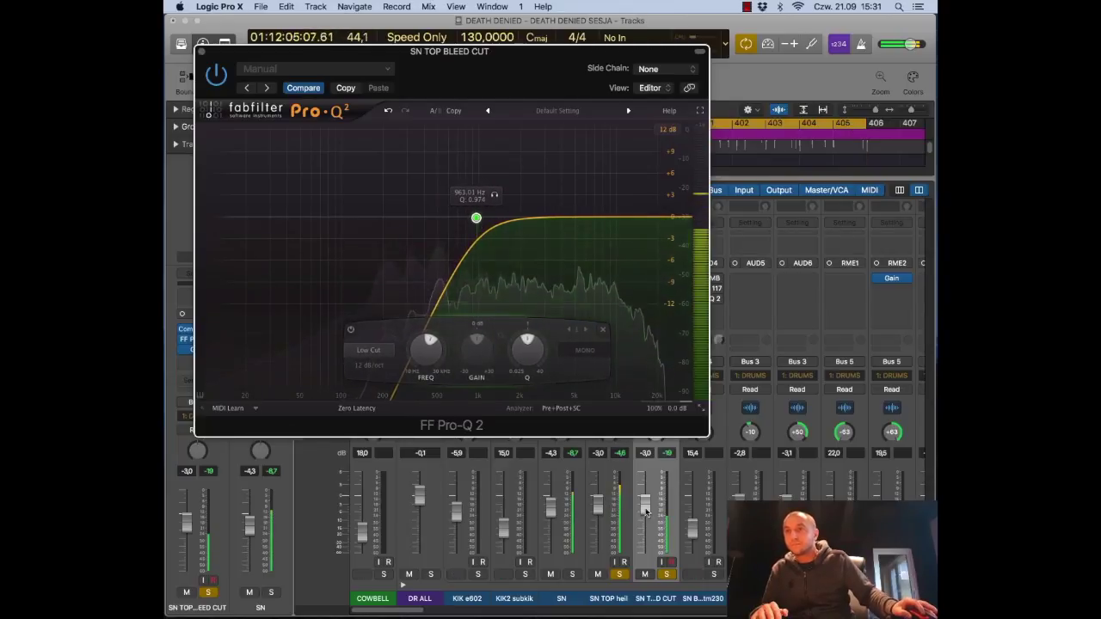
- Pull the SN TOP BLEED CUT fader fully down, close the EQ, and raise the fader to about -5.4 dB during playback
left_click_drag(645, 509, 645, 554)
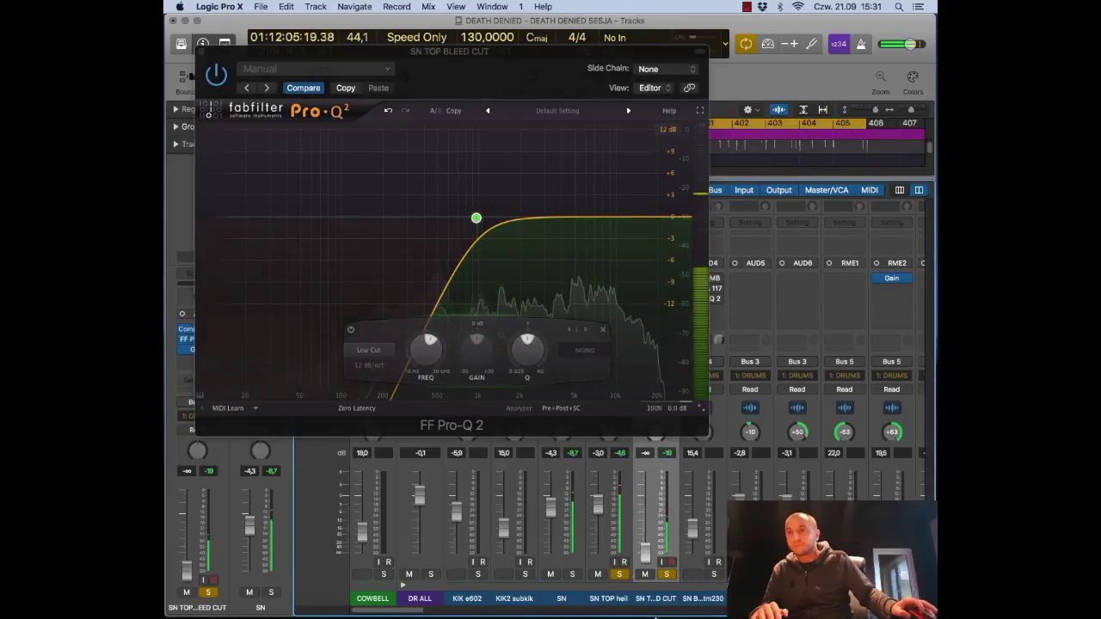
left_click(201, 52)
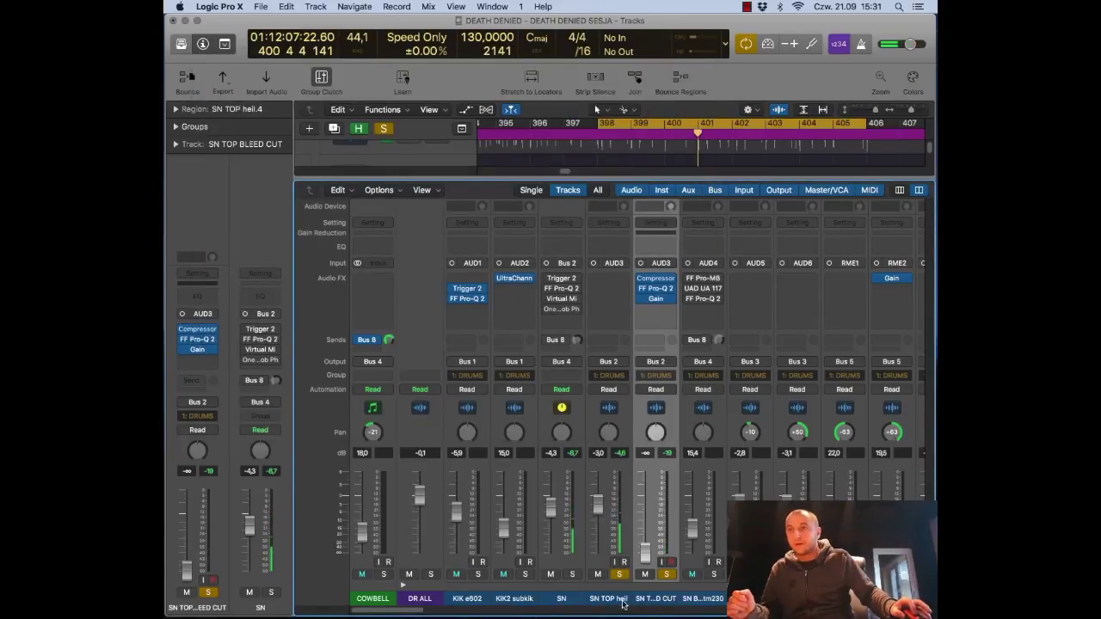
left_click(619, 574)
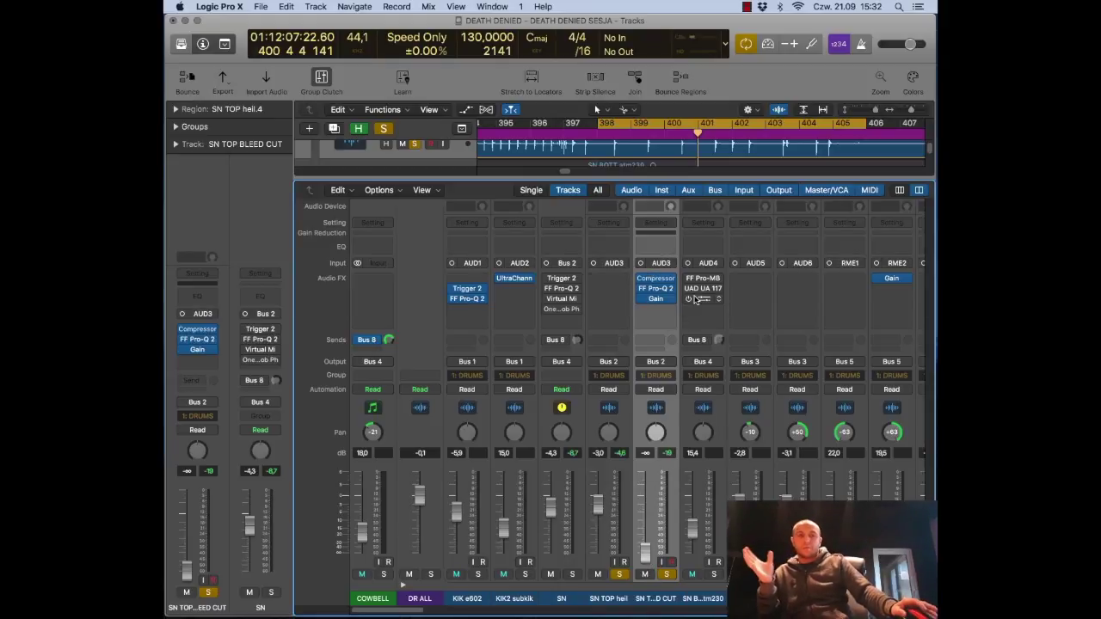
left_click_drag(697, 299, 652, 286)
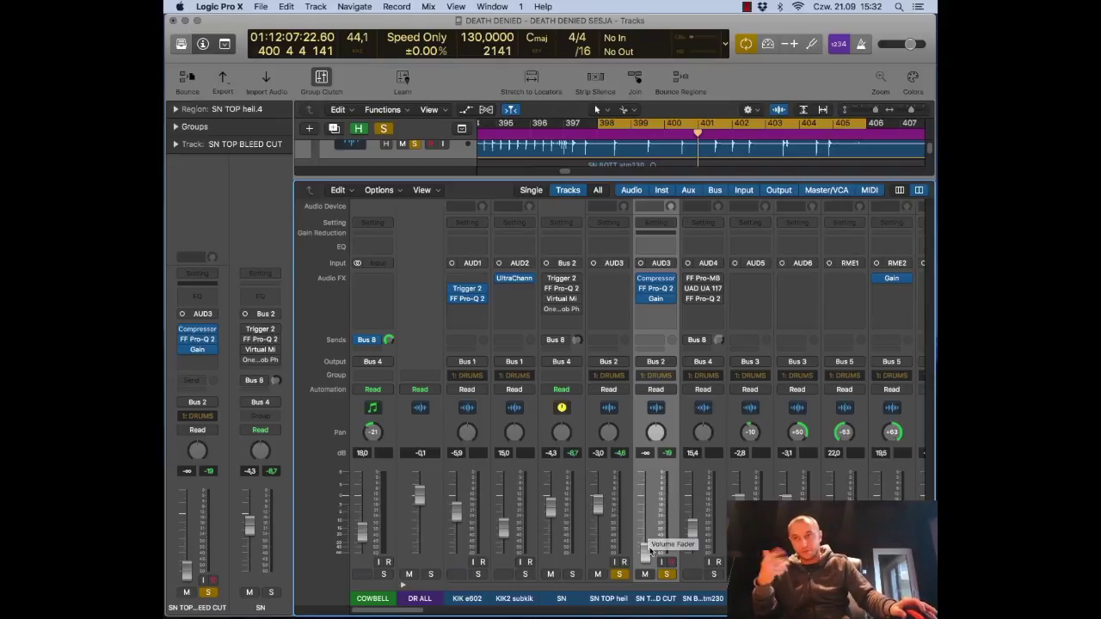
key("space")
left_click_drag(650, 552, 650, 514)
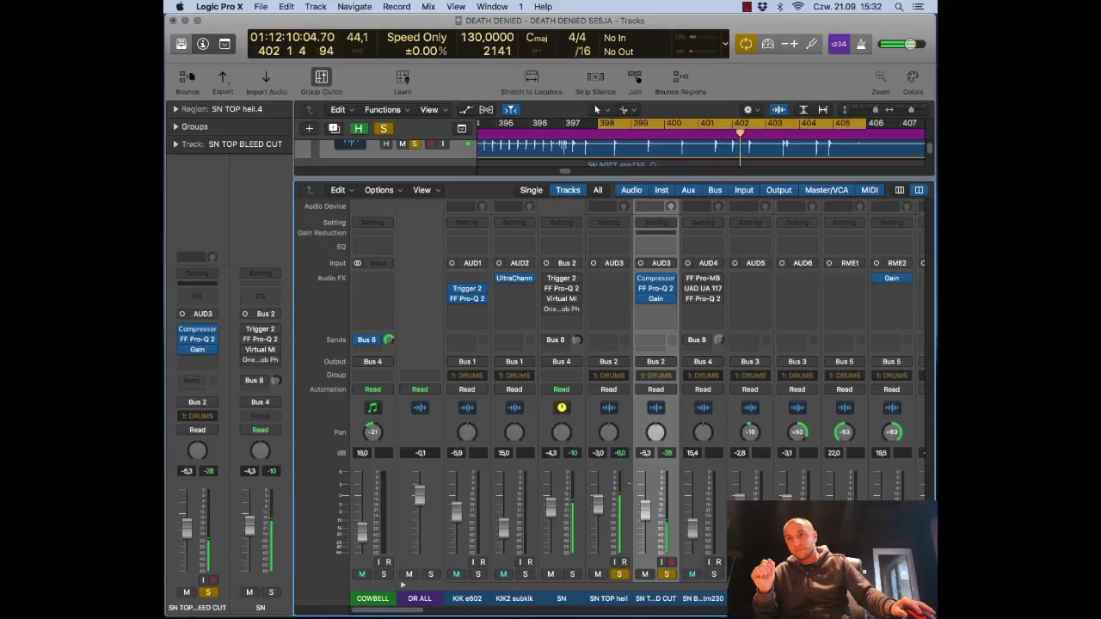
- Compare the snare with SN TOP BLEED CUT soloed and unsoloed, leaving that channel unsoloed and muted
left_click(670, 576)
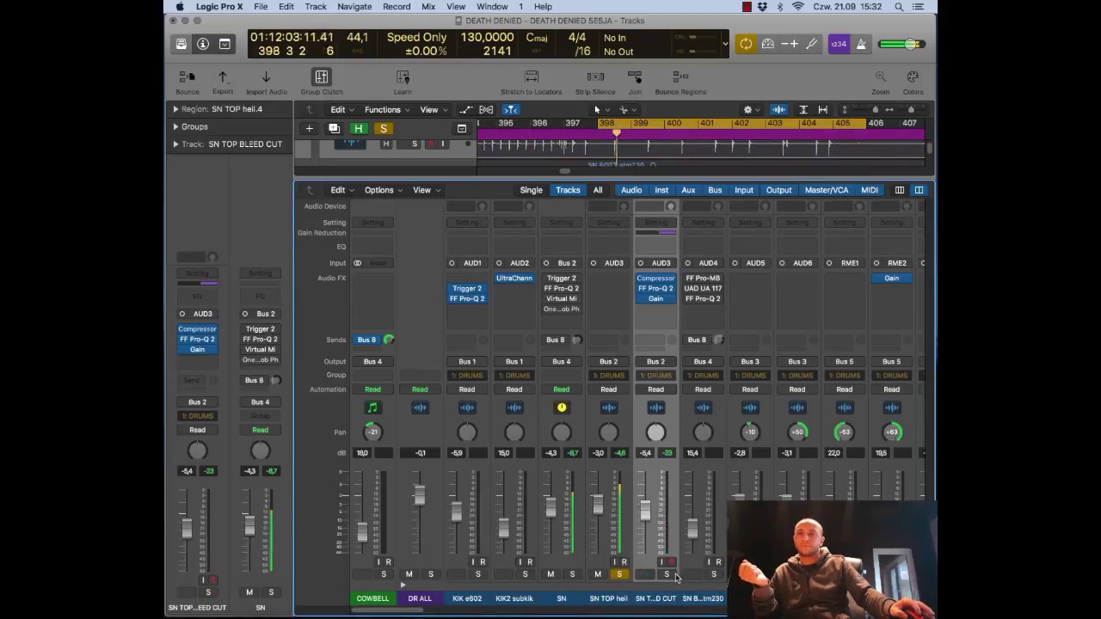
left_click(668, 575)
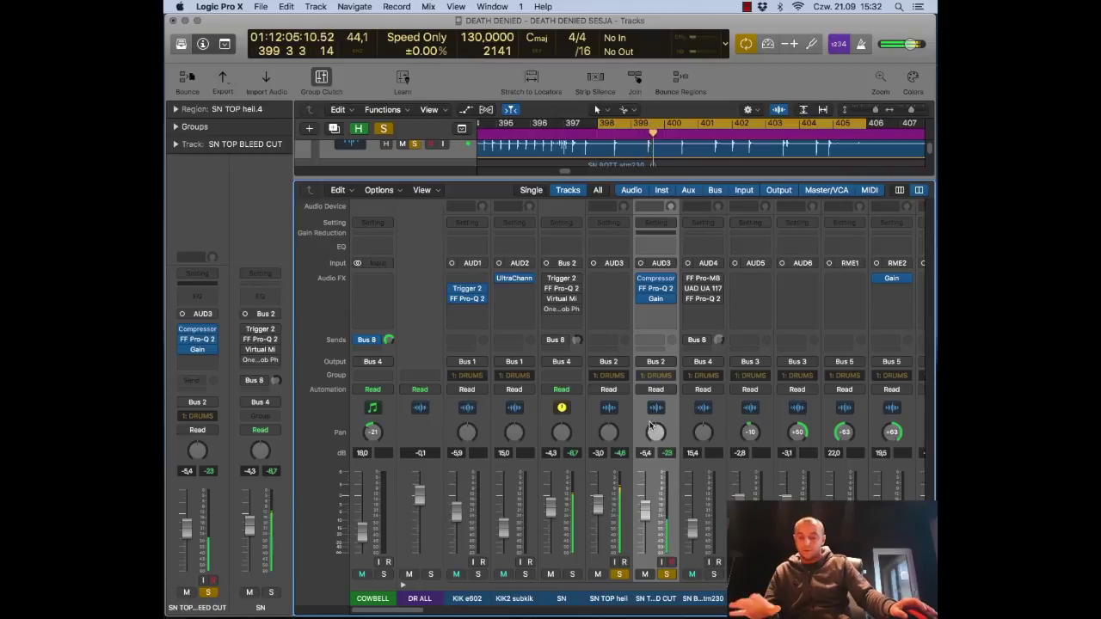
left_click(668, 575)
left_click(644, 574)
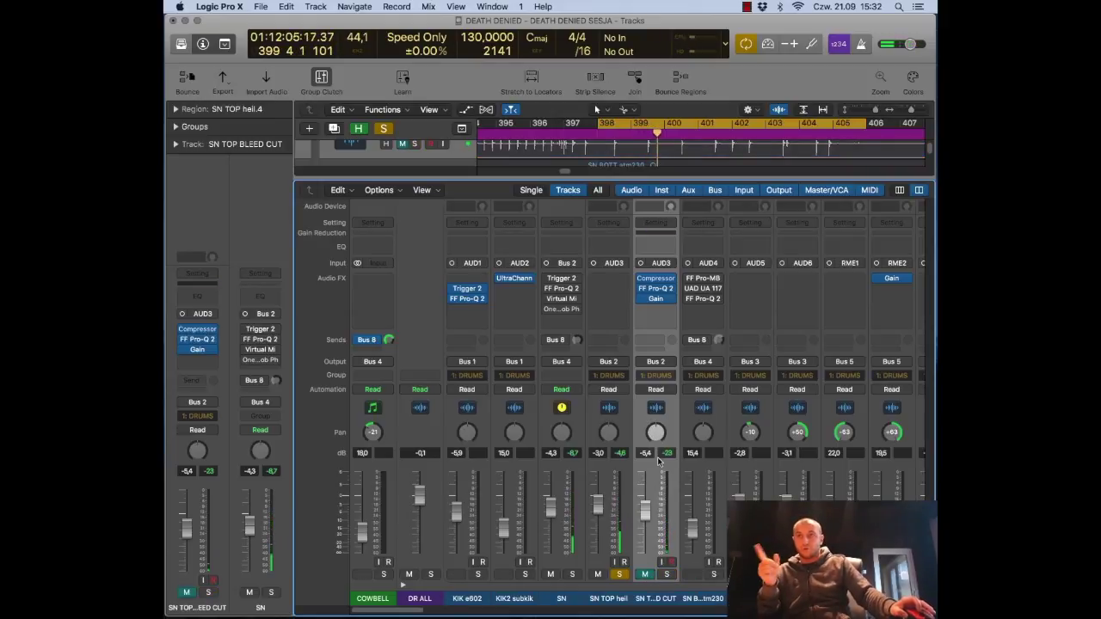
- Enable Trigger 2 on the SN channel with its output Mix at 0% and close its window
left_click(561, 279)
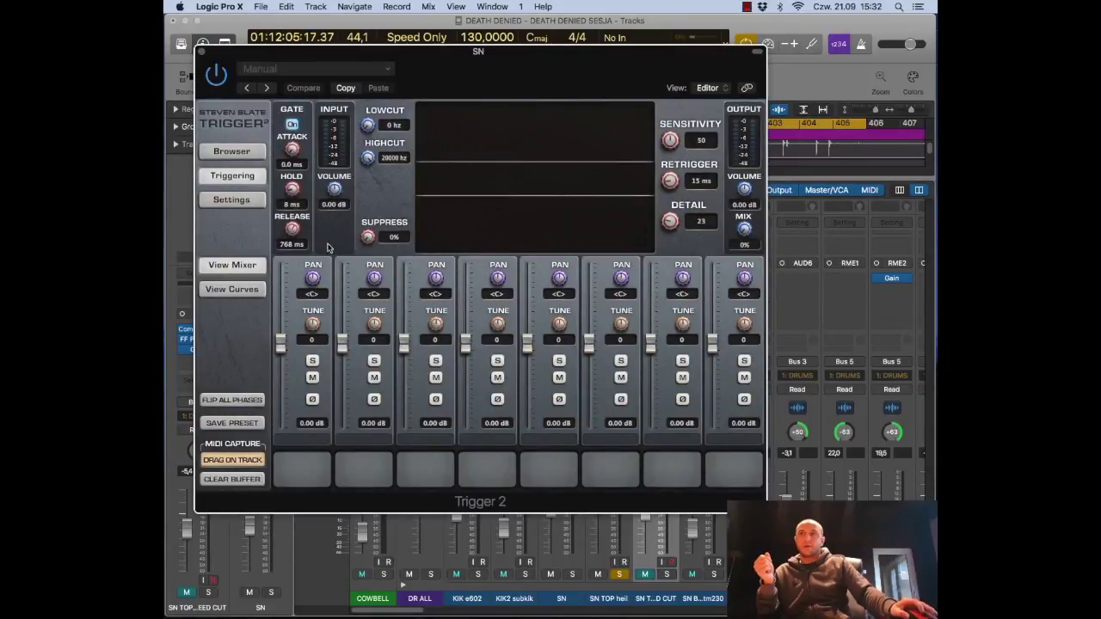
left_click_drag(524, 59, 547, 56)
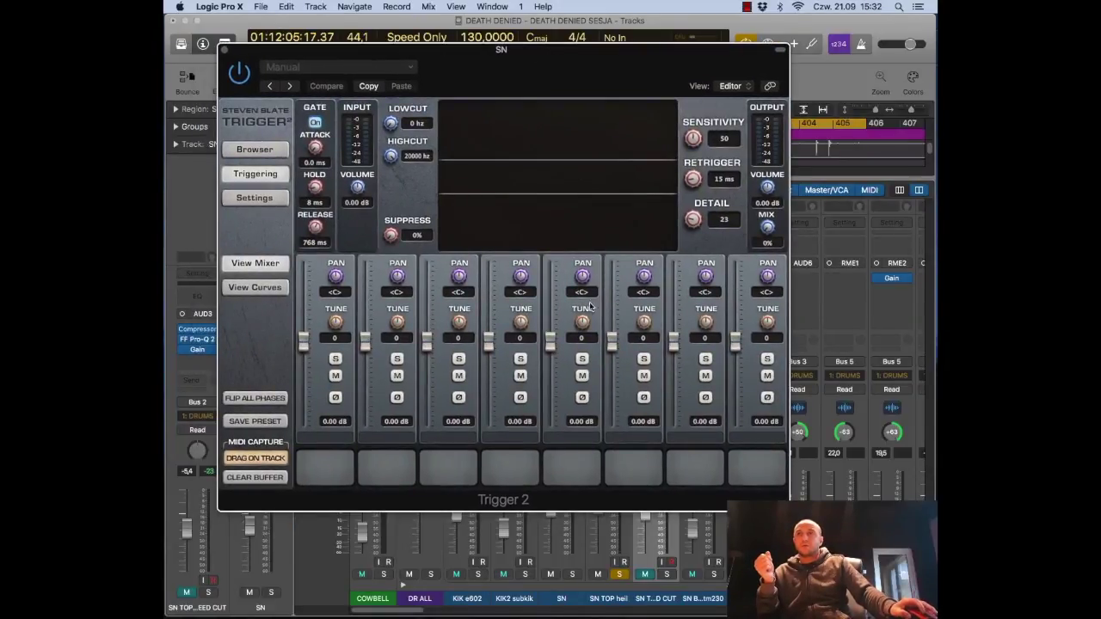
left_click_drag(775, 223, 774, 215)
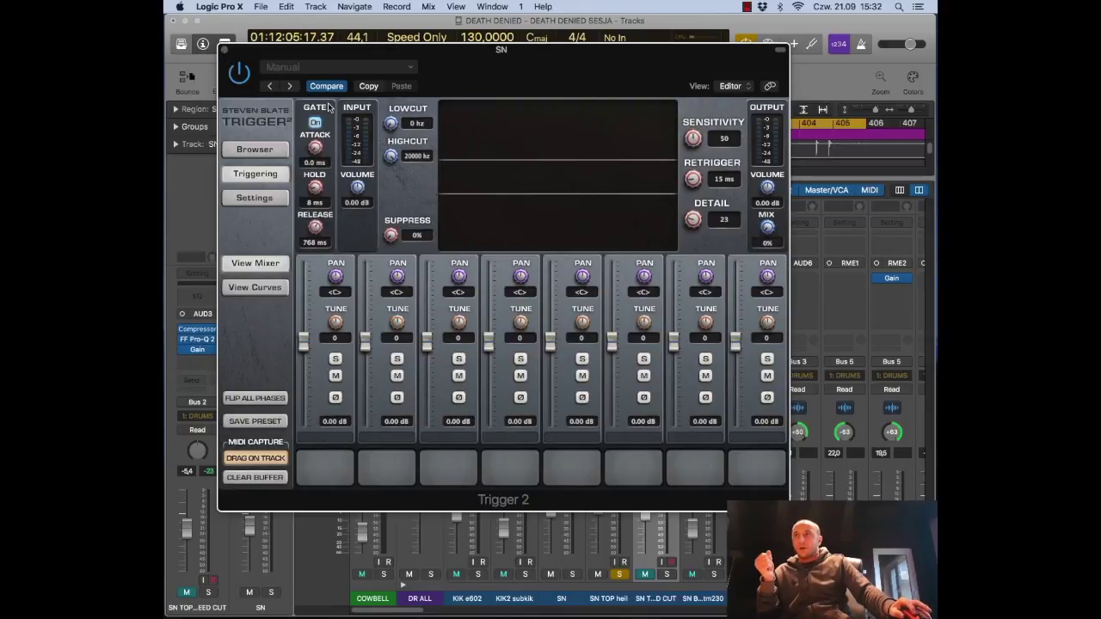
left_click(224, 49)
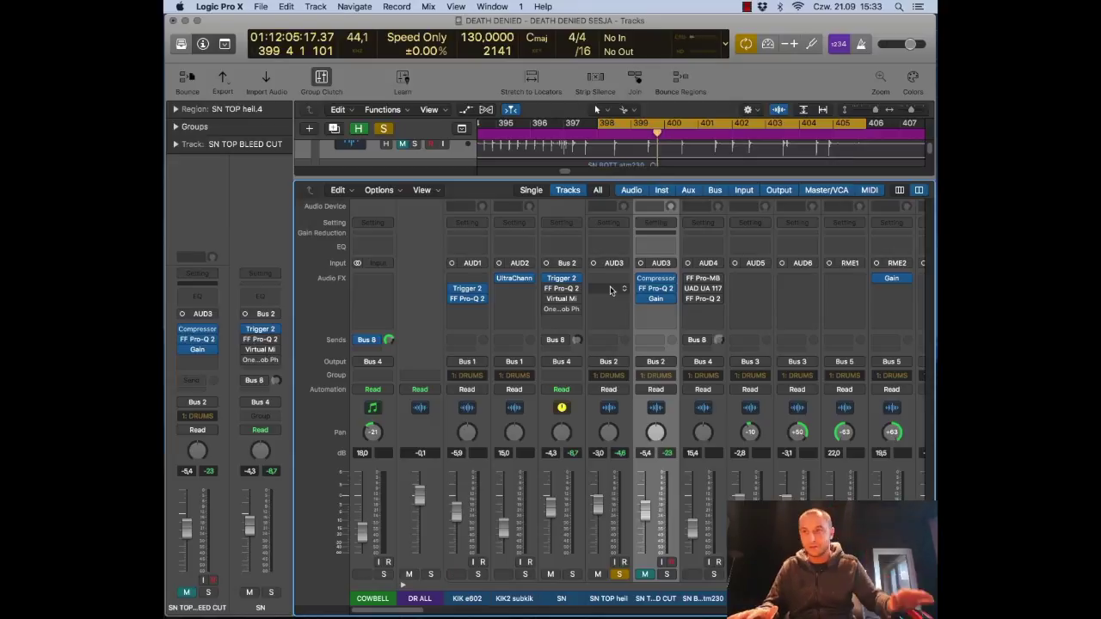
- Solo only the SN channel and compare playback with SN TOP BLEED CUT muted and unmuted, leaving it unmuted
left_click(572, 573, "alt")
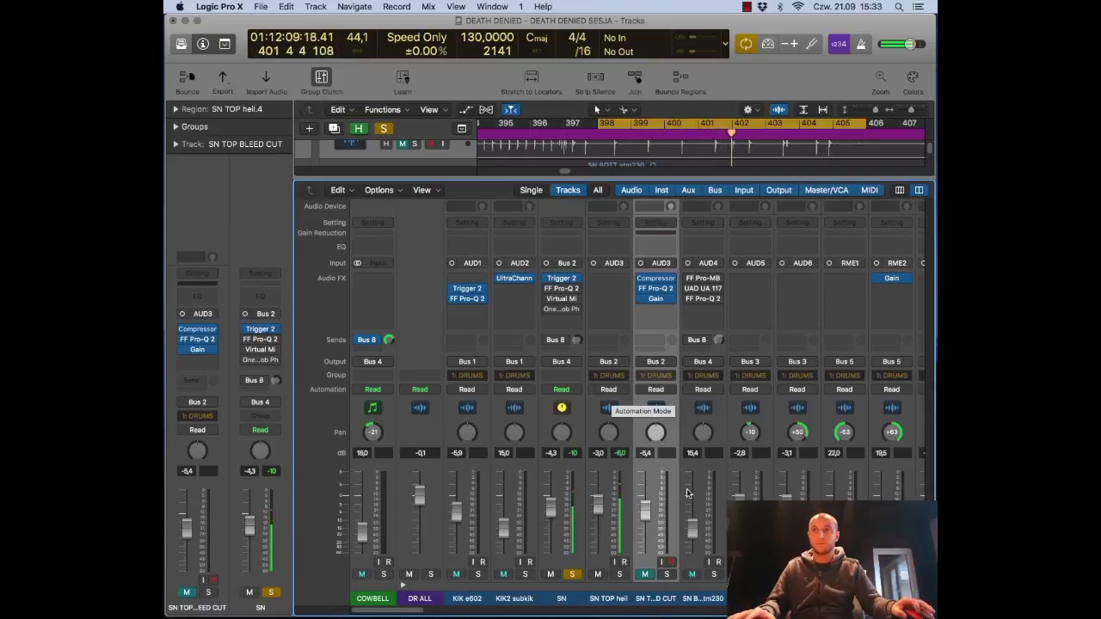
key("space")
key("space")
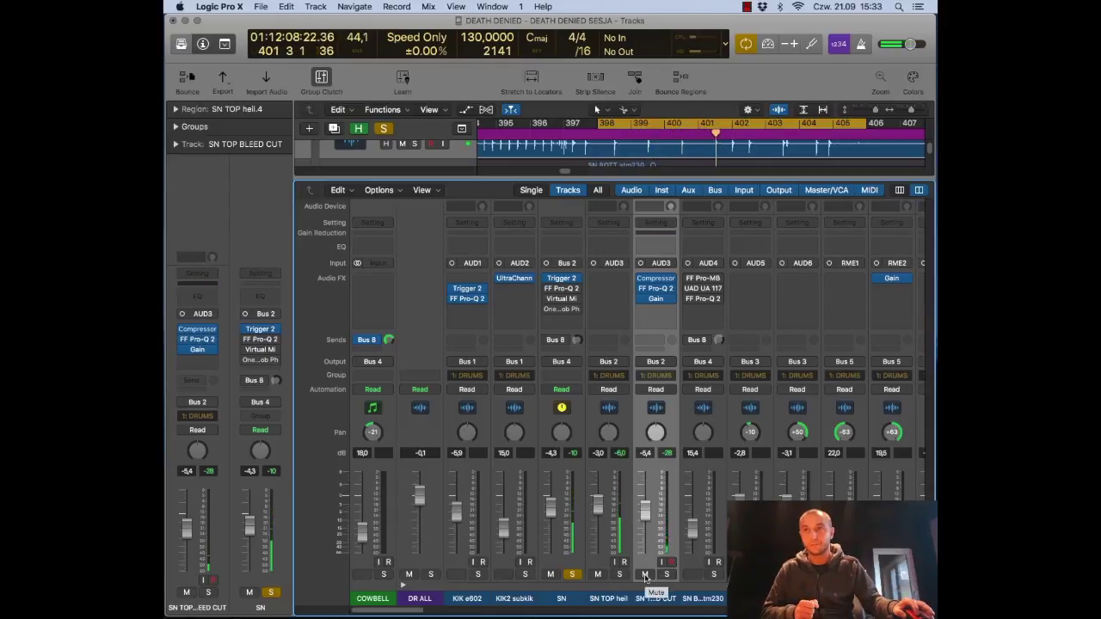
left_click(644, 575)
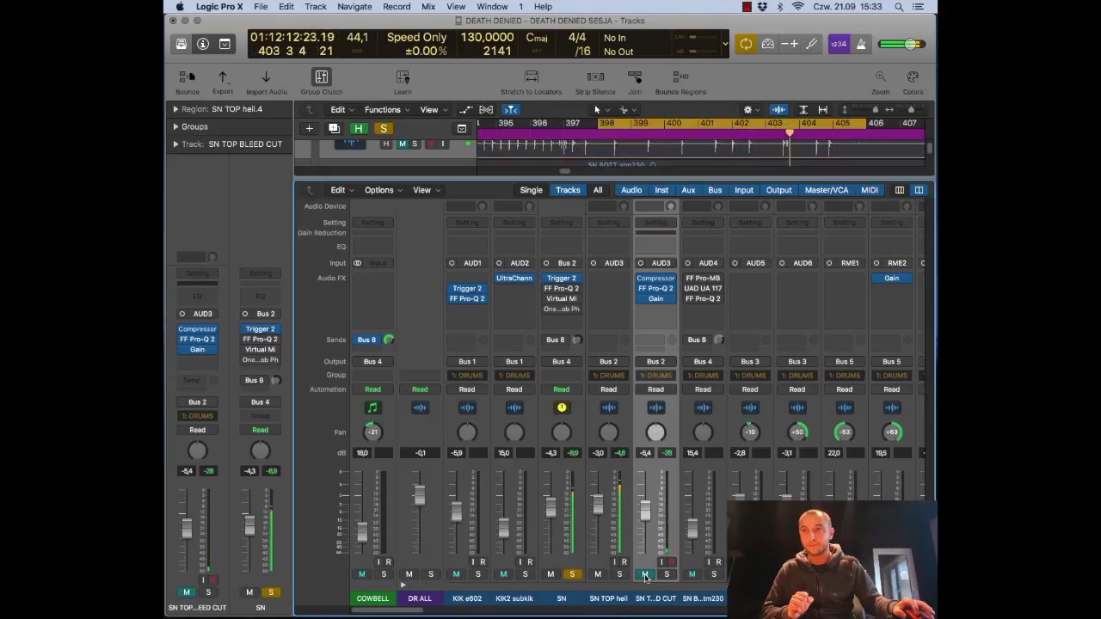
left_click(644, 574)
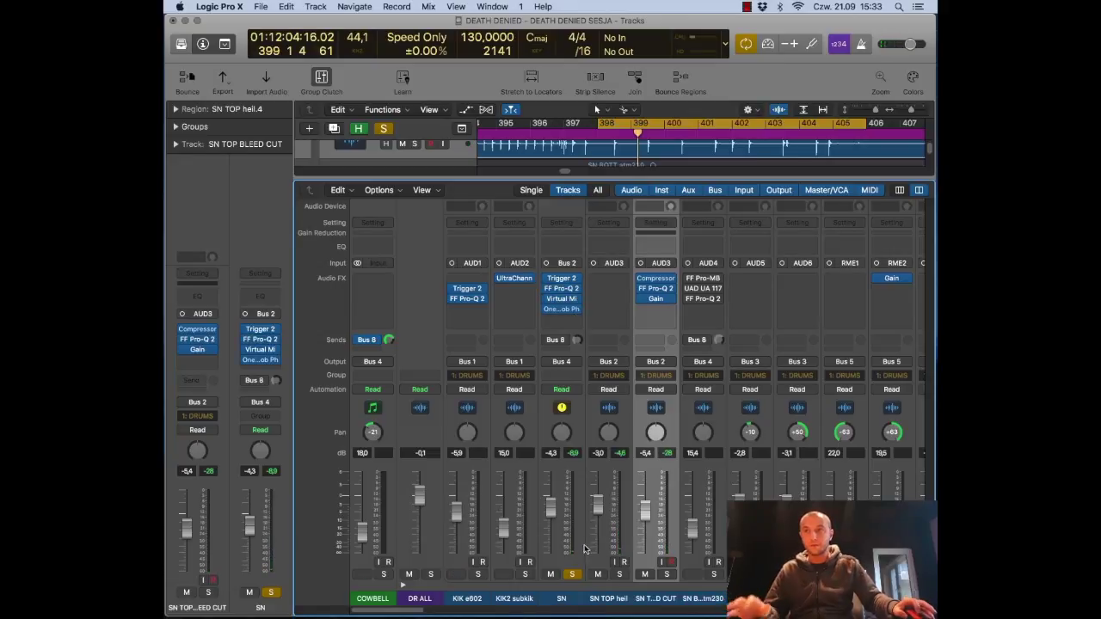
- Play the soloed SN channel, select the SN TOP heil and SN TOP BLEED CUT channels, and inspect SN's FF Pro-Q 2 curve
left_click(572, 574)
left_click(572, 575)
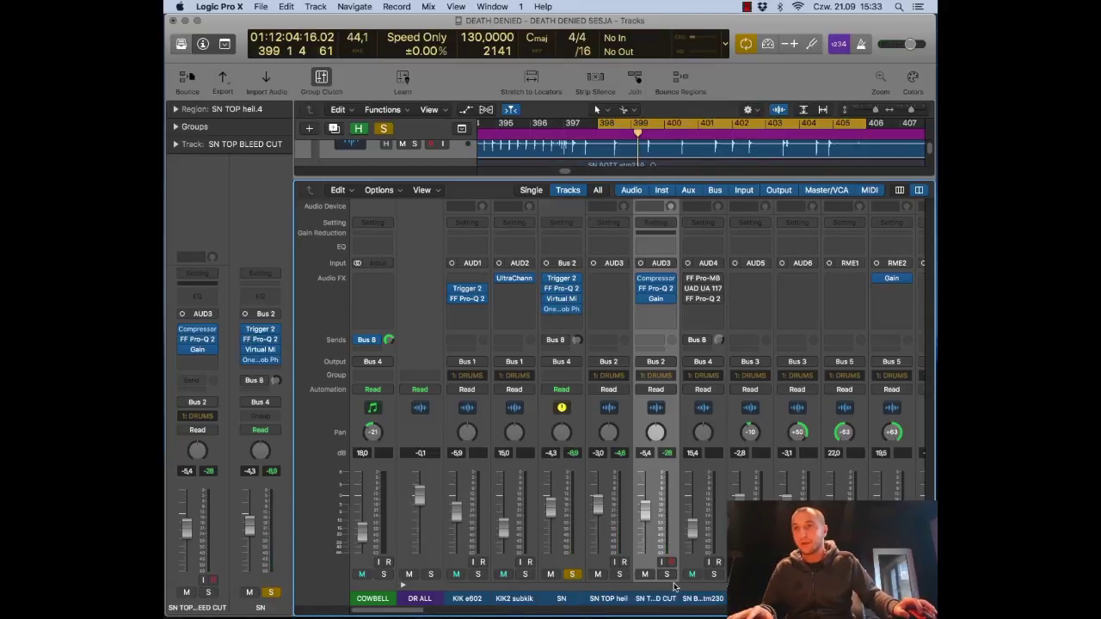
left_click(613, 600)
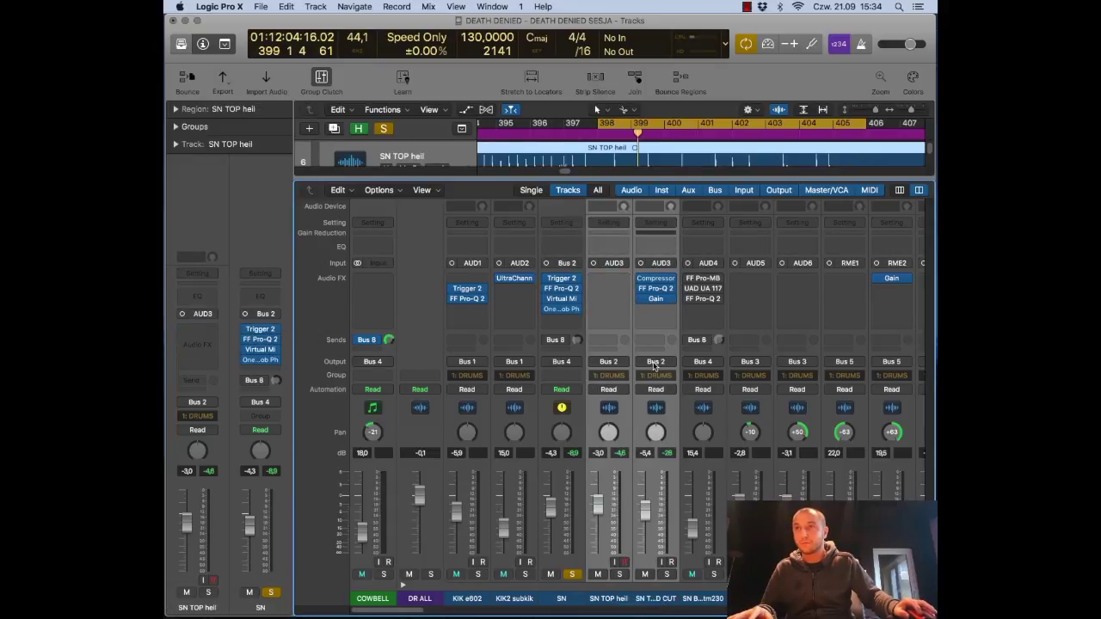
key("space")
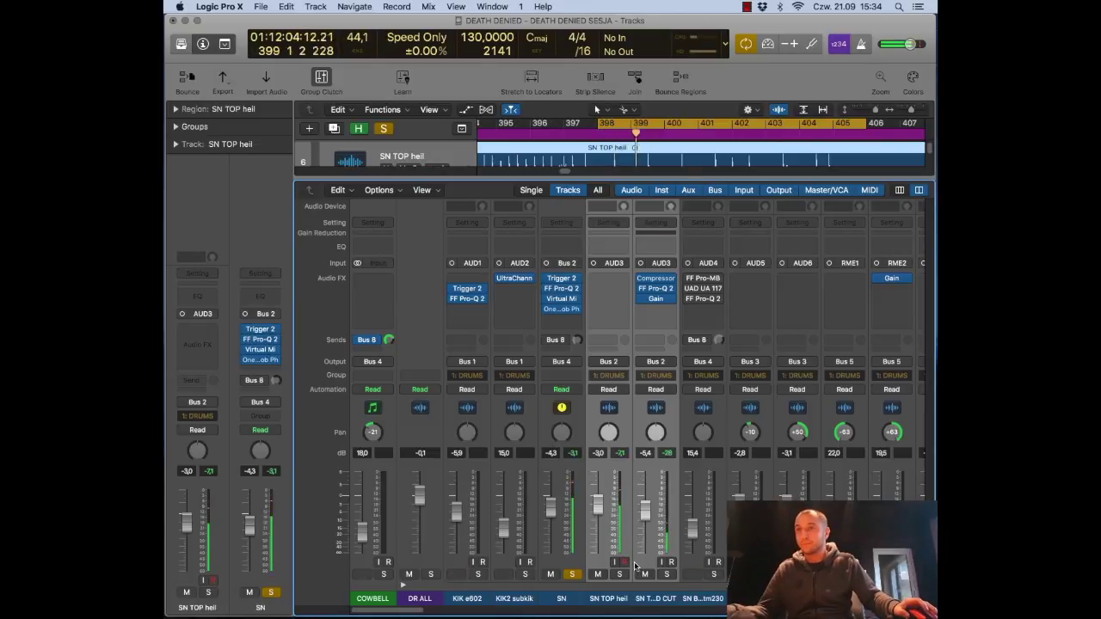
left_click(665, 599)
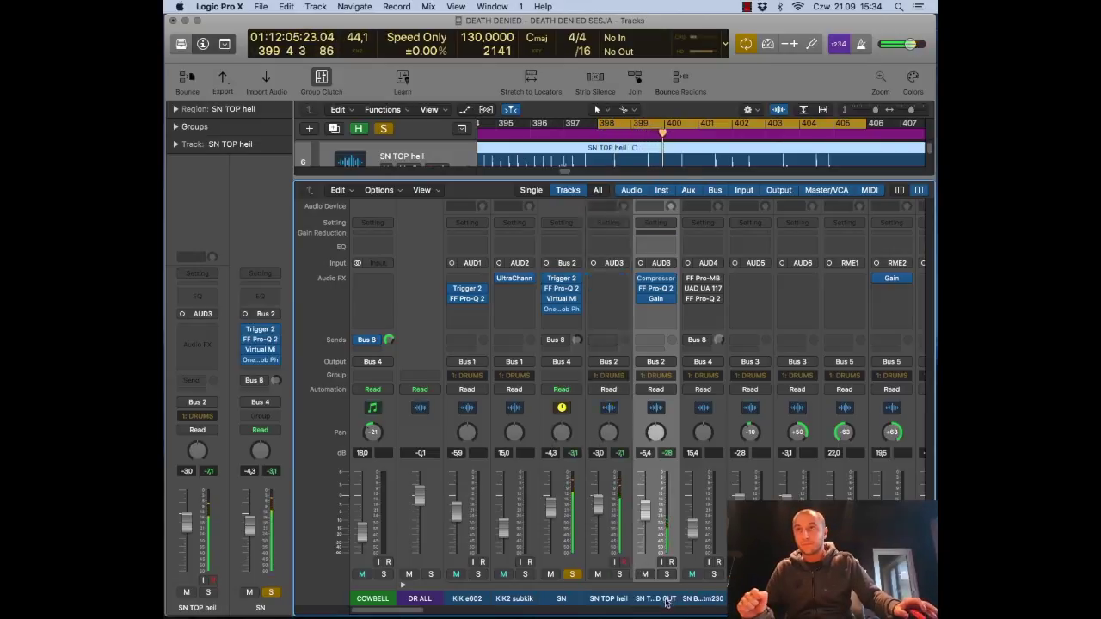
left_click(561, 288)
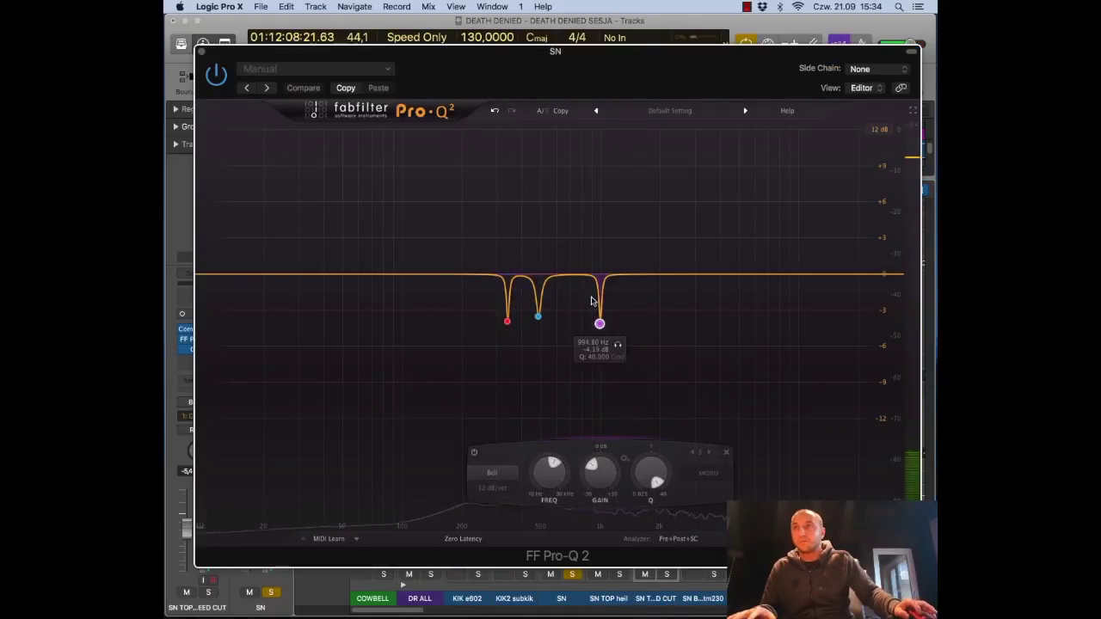
key("super+w")
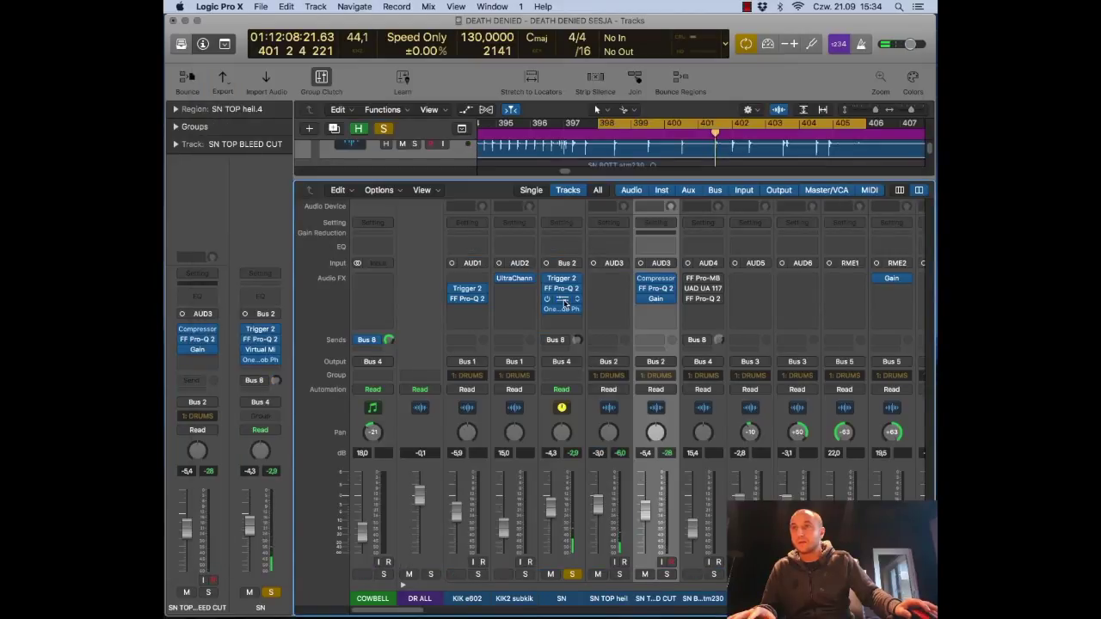
- Inspect the Virtual Mix Rack modules on the SN channel and close the plug-in window
left_click(564, 306)
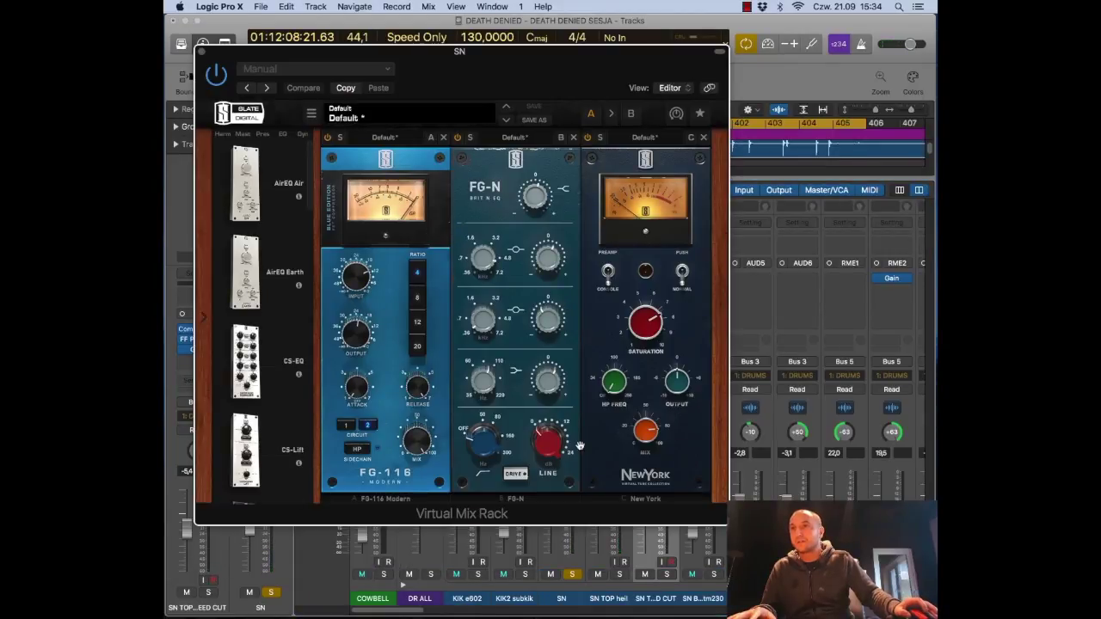
left_click(483, 322)
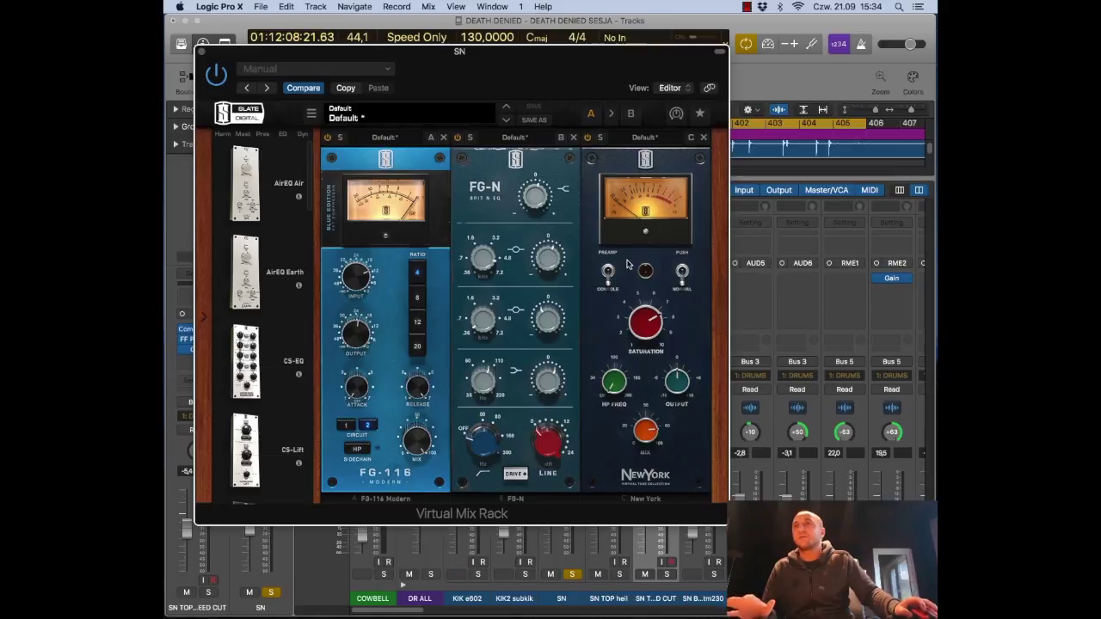
left_click(201, 53)
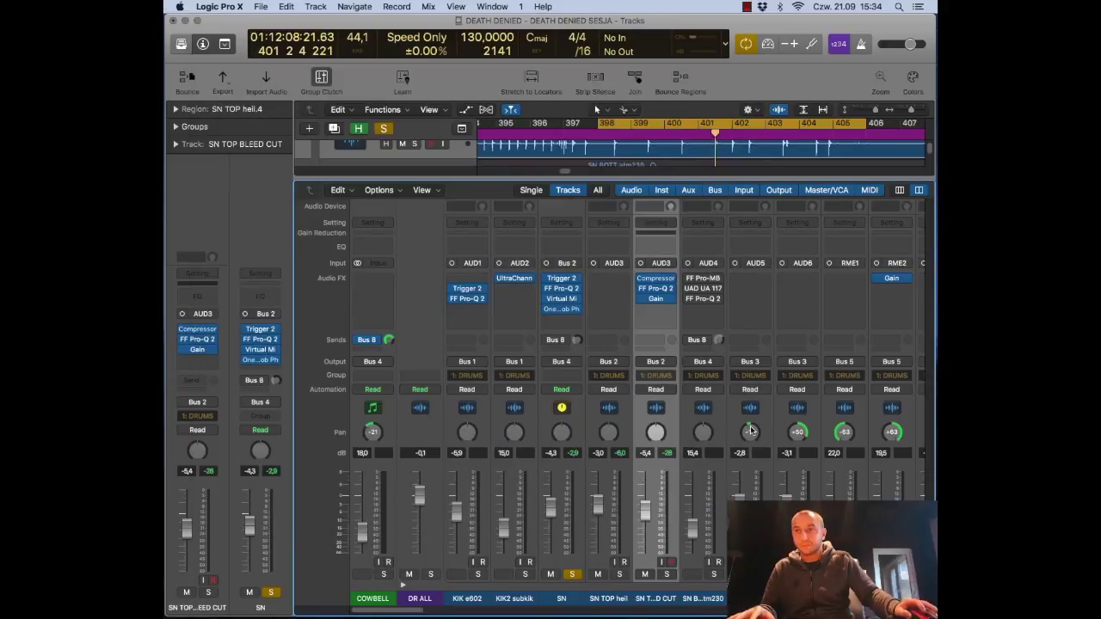
- Compare the SN channel's playback with OneKnob Phatter bypassed and active, leaving it active and closing its window
left_click(561, 310)
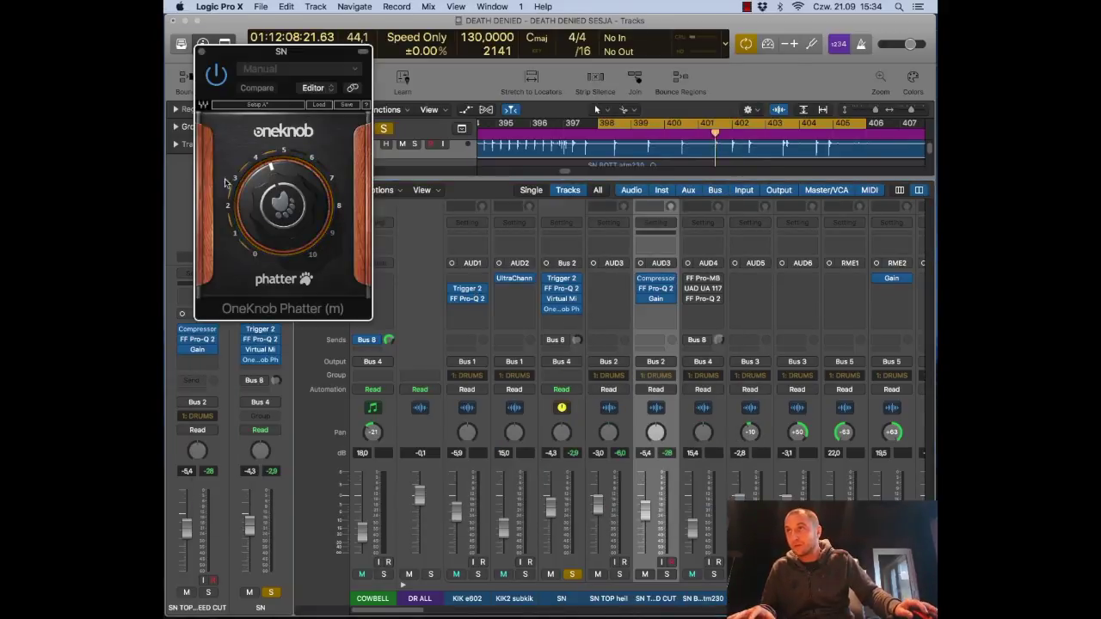
left_click_drag(299, 53, 323, 74)
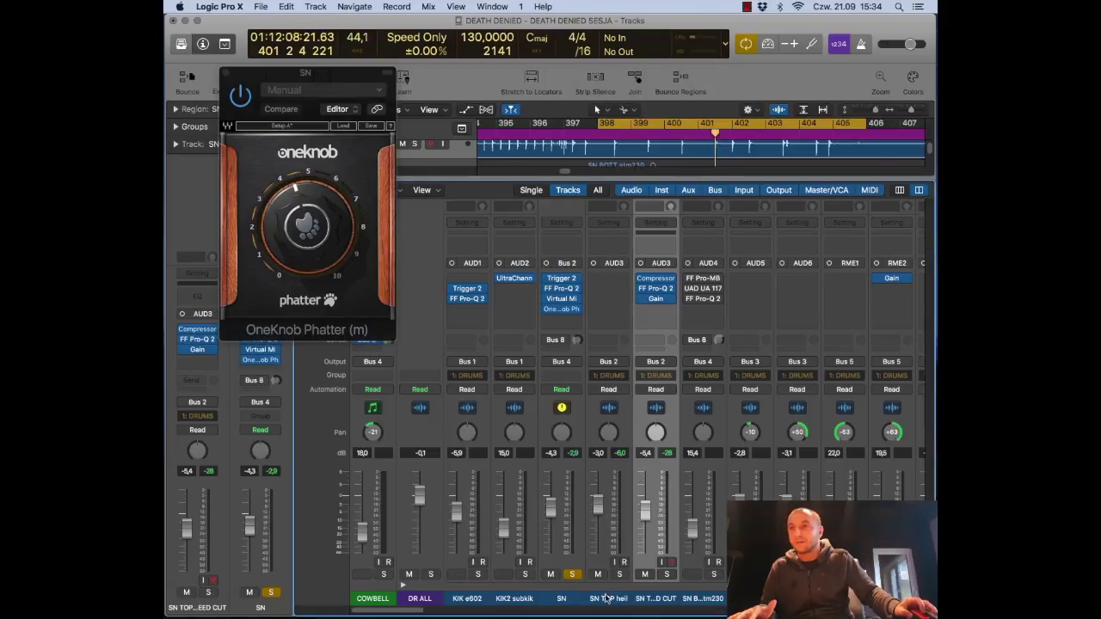
left_click(576, 590)
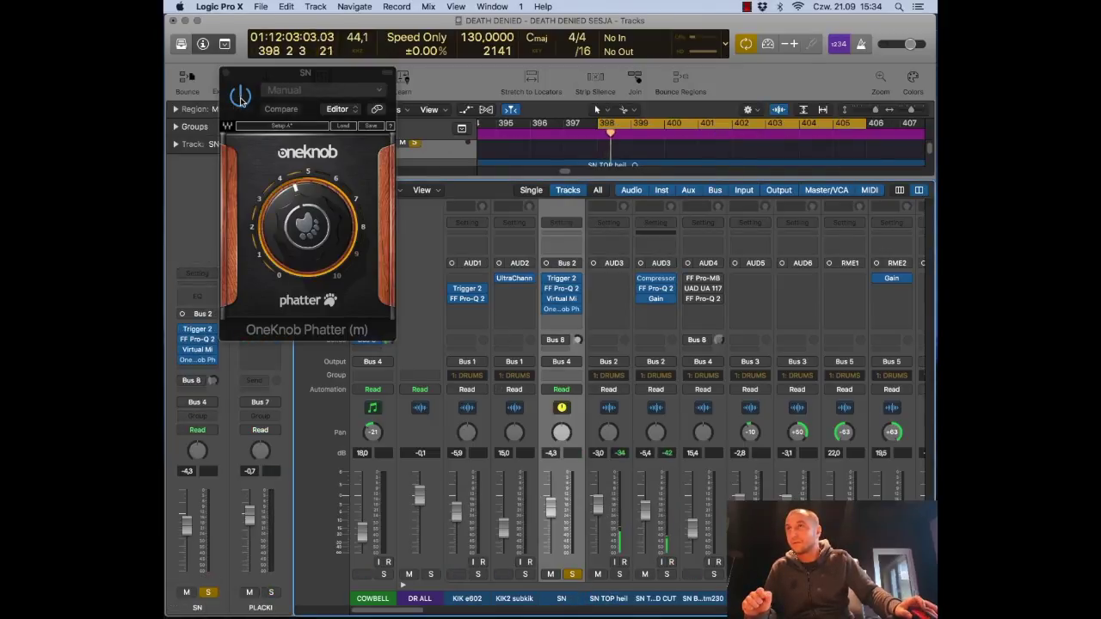
left_click(240, 95)
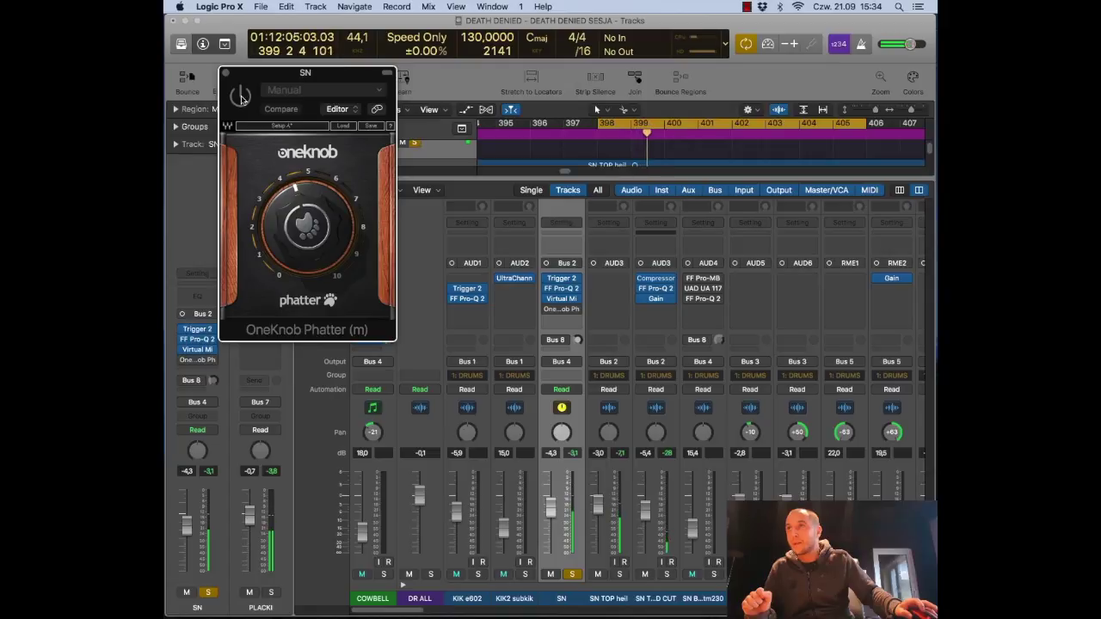
left_click(240, 95)
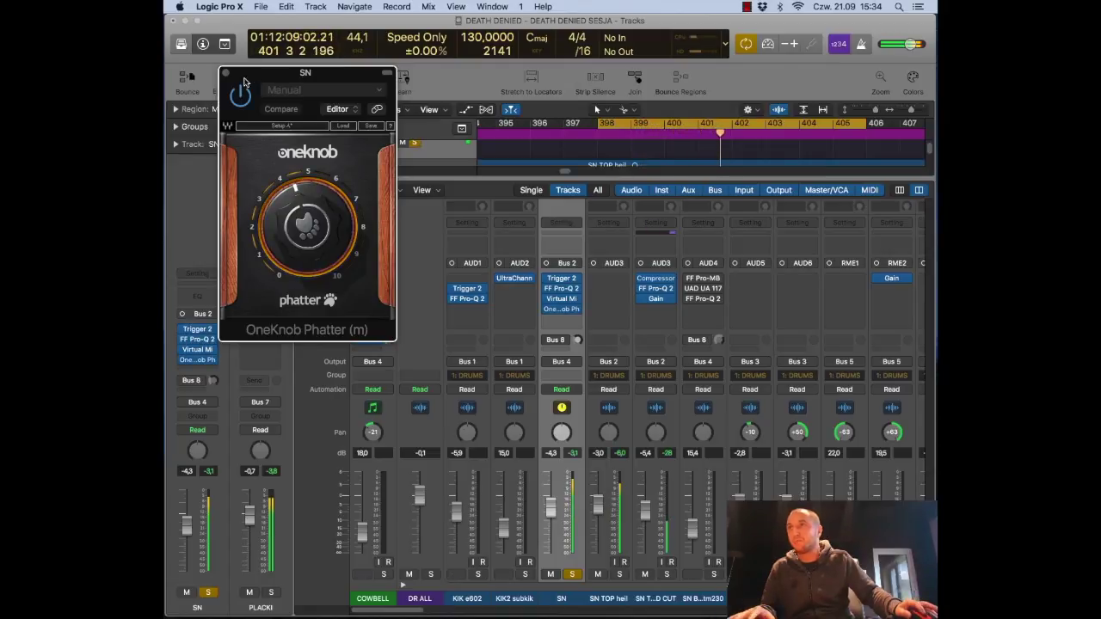
left_click(560, 309)
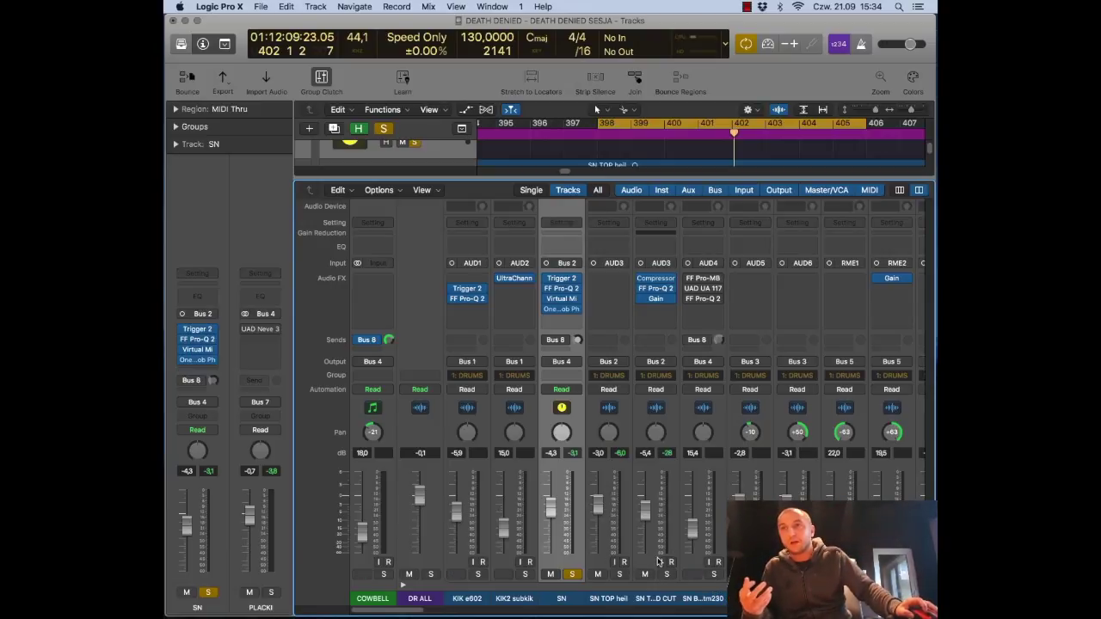
- Solo only SN BOTT atm230 with FF Pro-MB enabled and compare playback with the plug-in active and bypassed, leaving it active
left_click(714, 574)
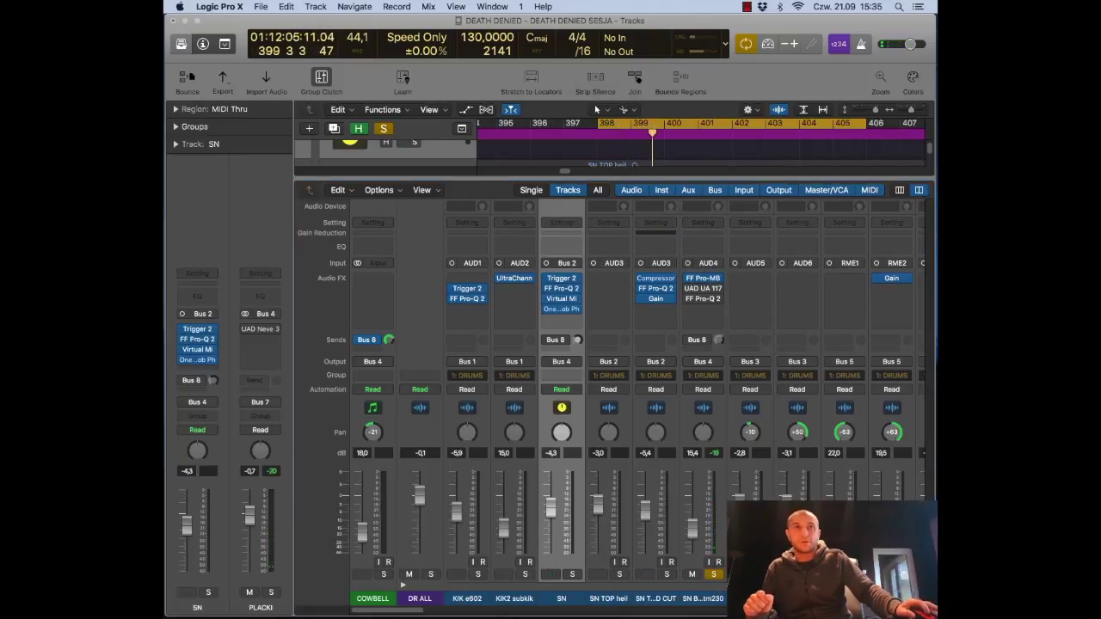
left_click(703, 278)
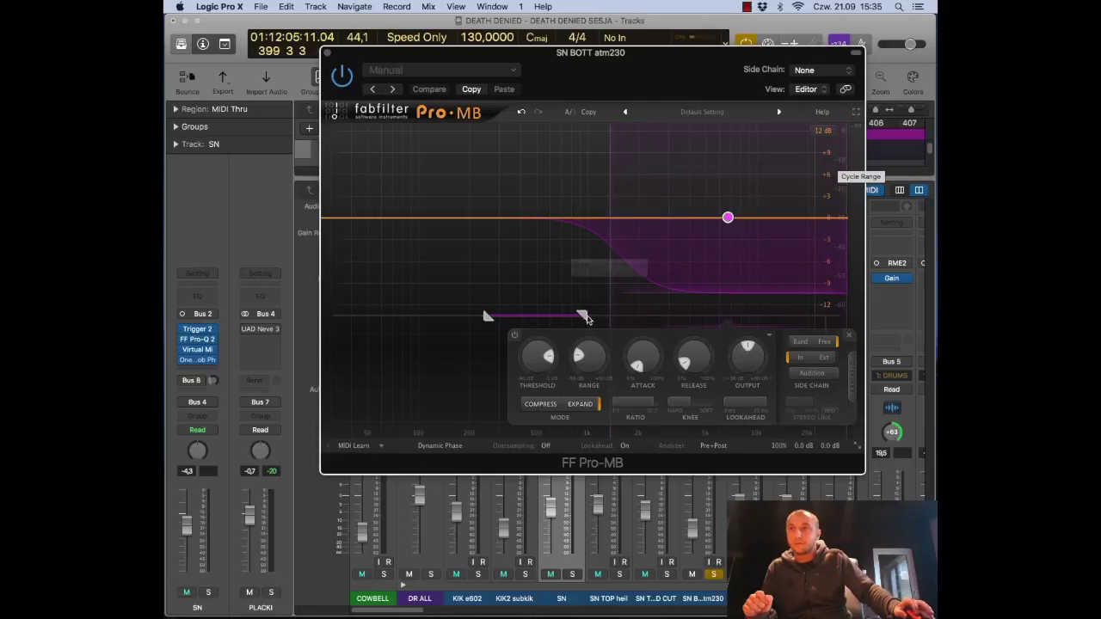
left_click_drag(594, 56, 523, 46)
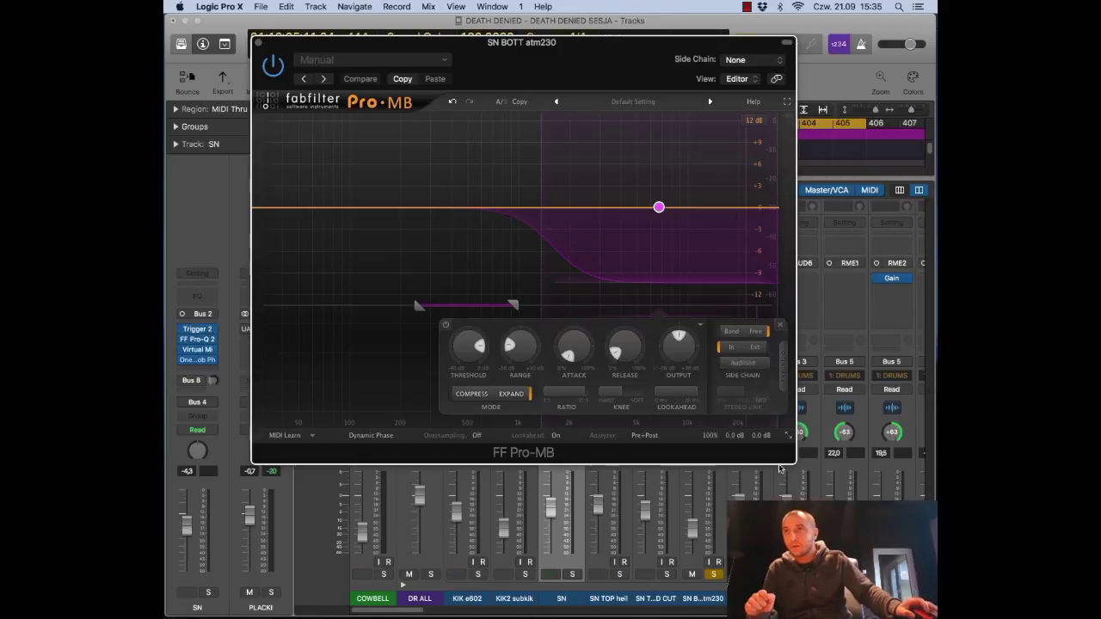
key("space")
mouse_move(660, 210)
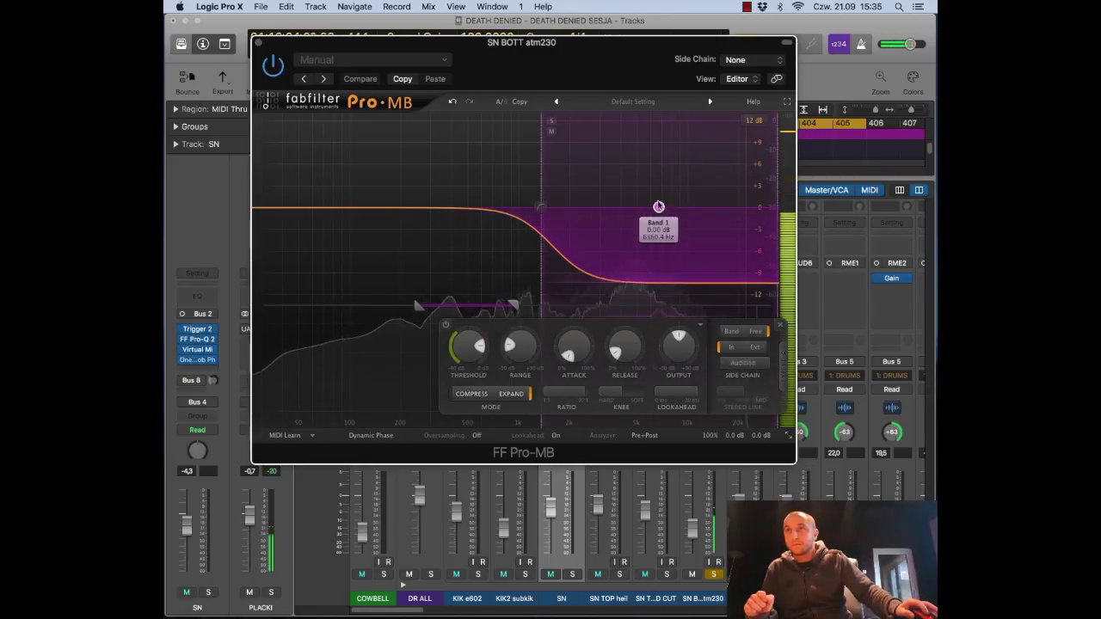
left_click(271, 67)
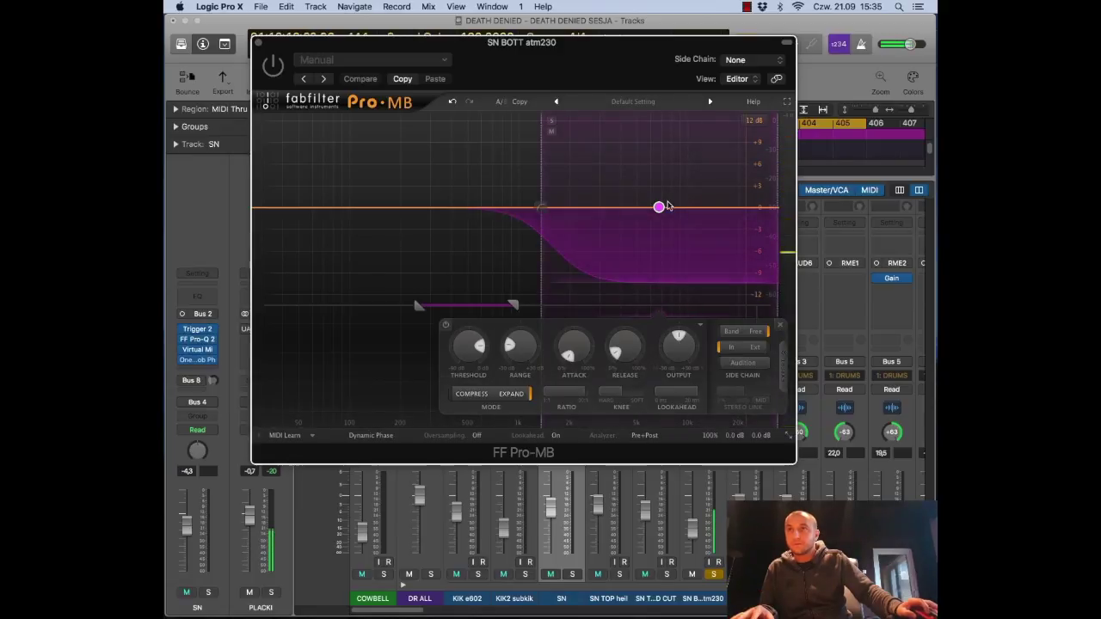
mouse_move(659, 208)
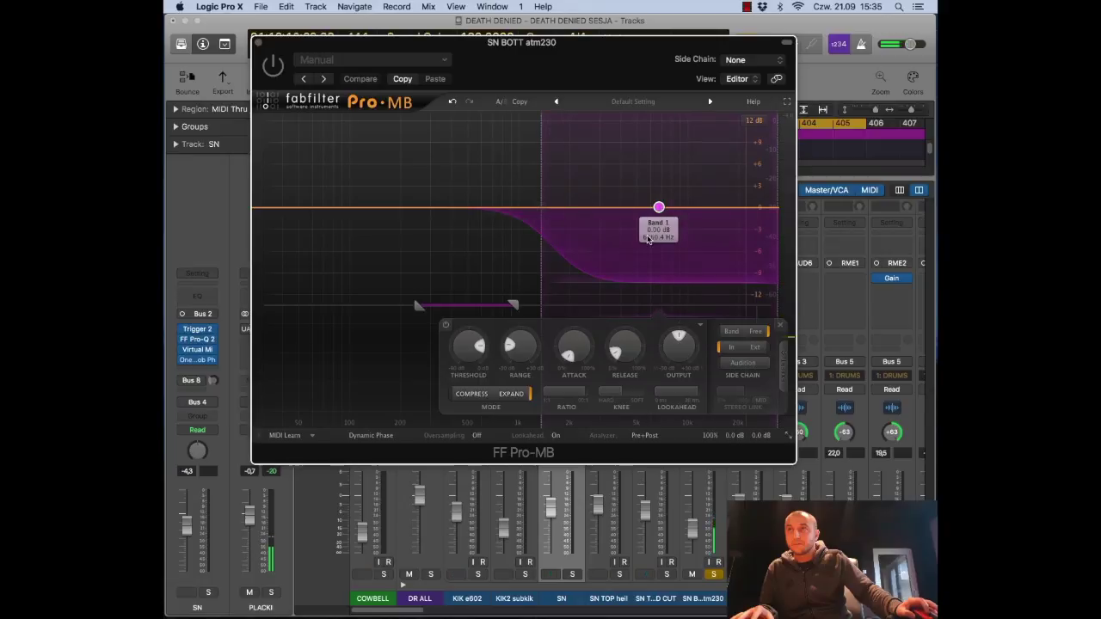
left_click(271, 67)
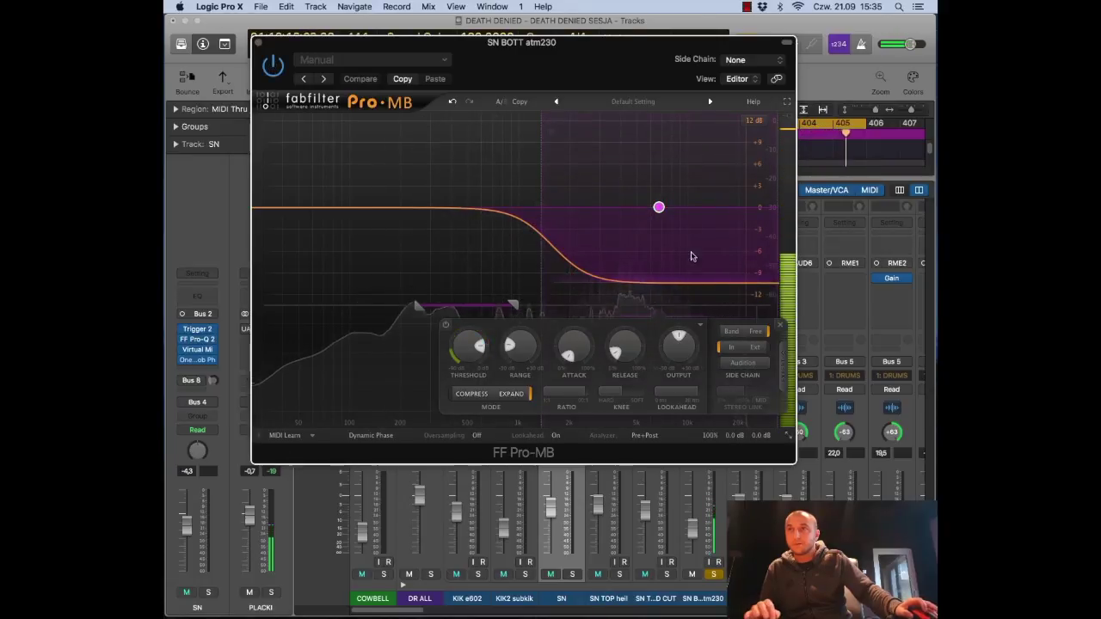
mouse_move(659, 208)
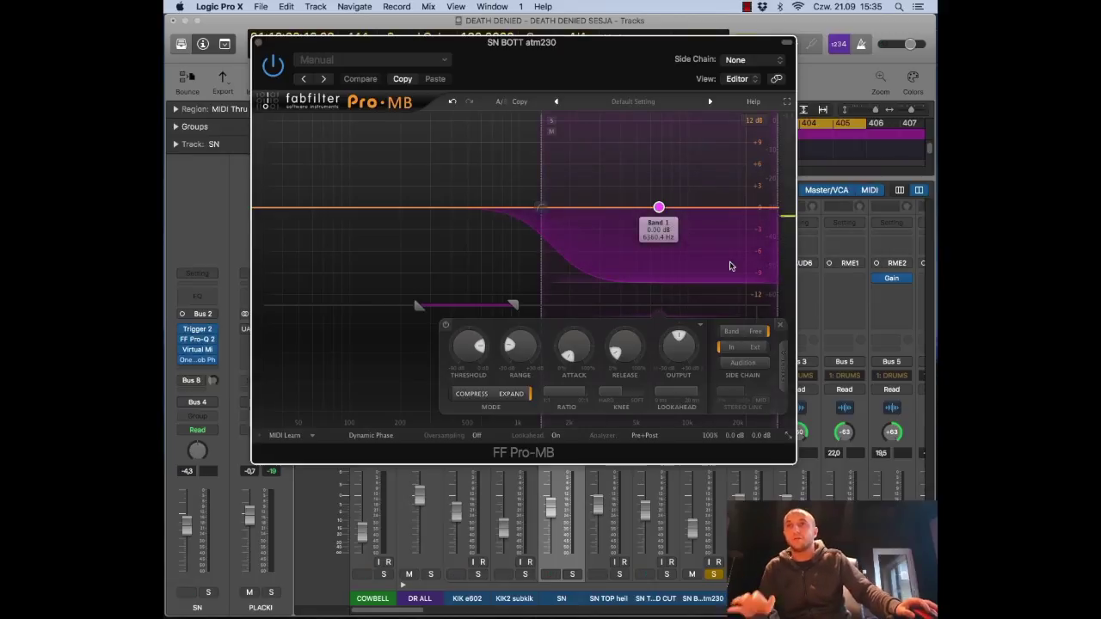
- Audition the Pro-MB band's side chain during playback and shift its detection range down to about 180–680 Hz
left_click(746, 364)
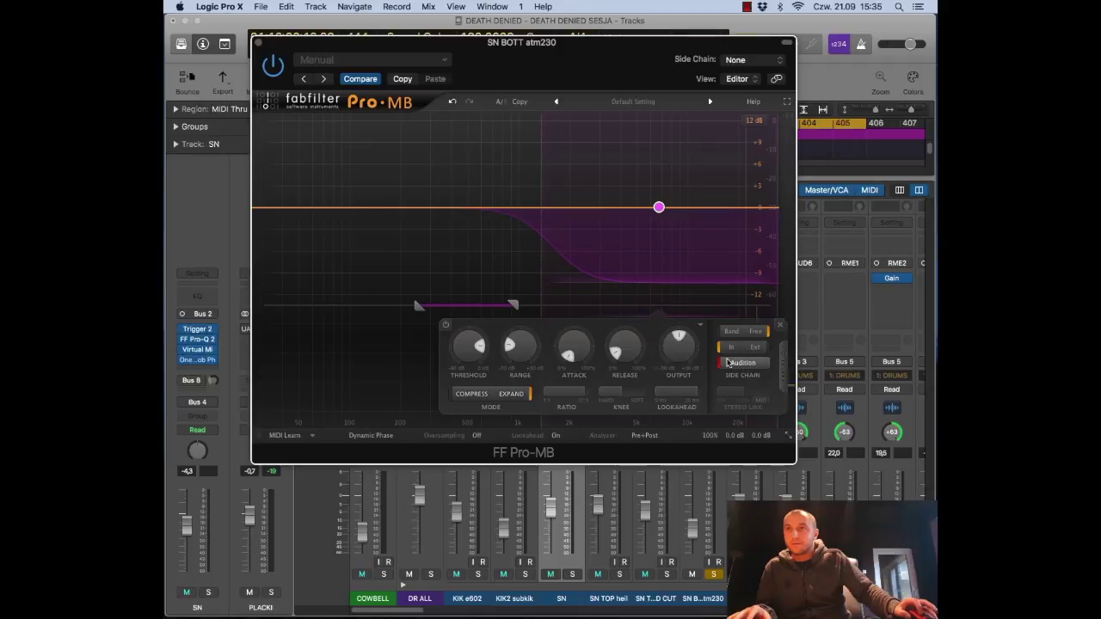
mouse_move(479, 312)
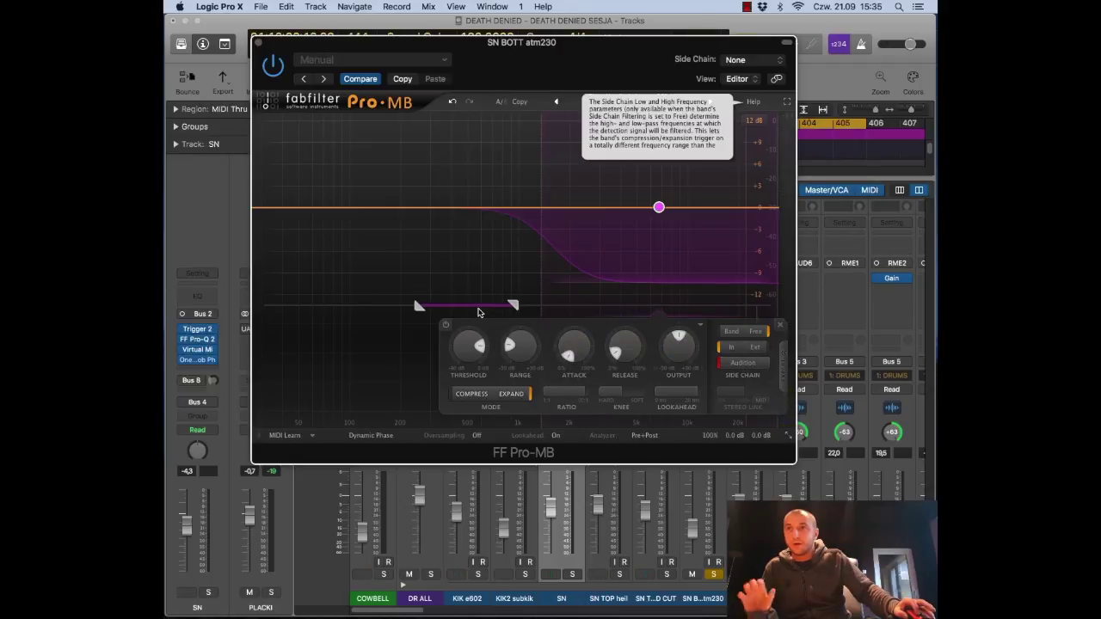
key("space")
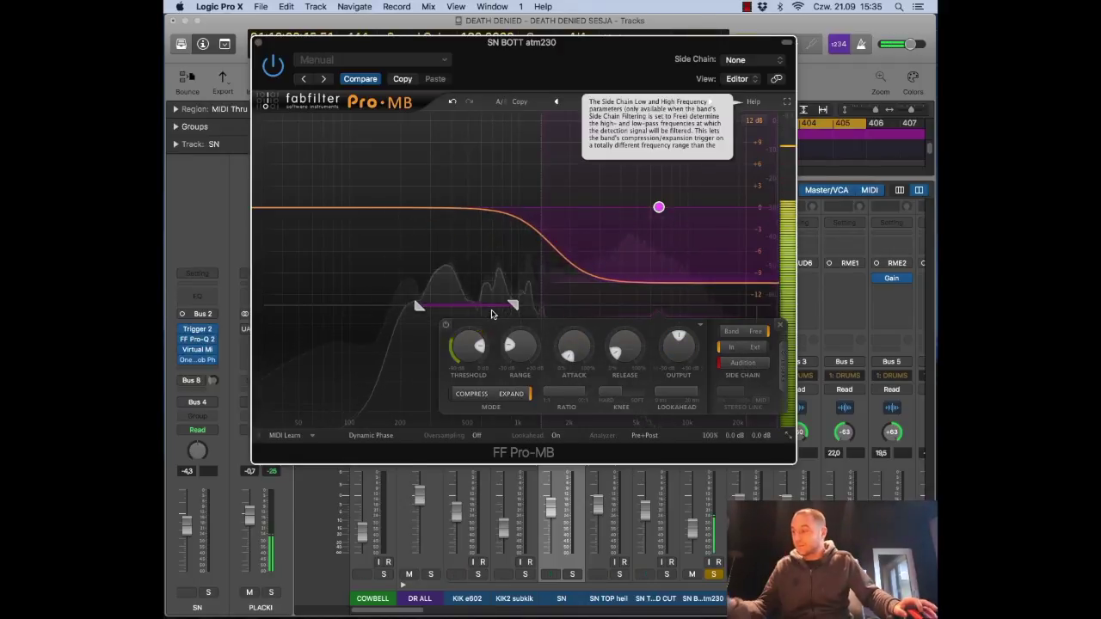
left_click_drag(480, 311, 456, 303)
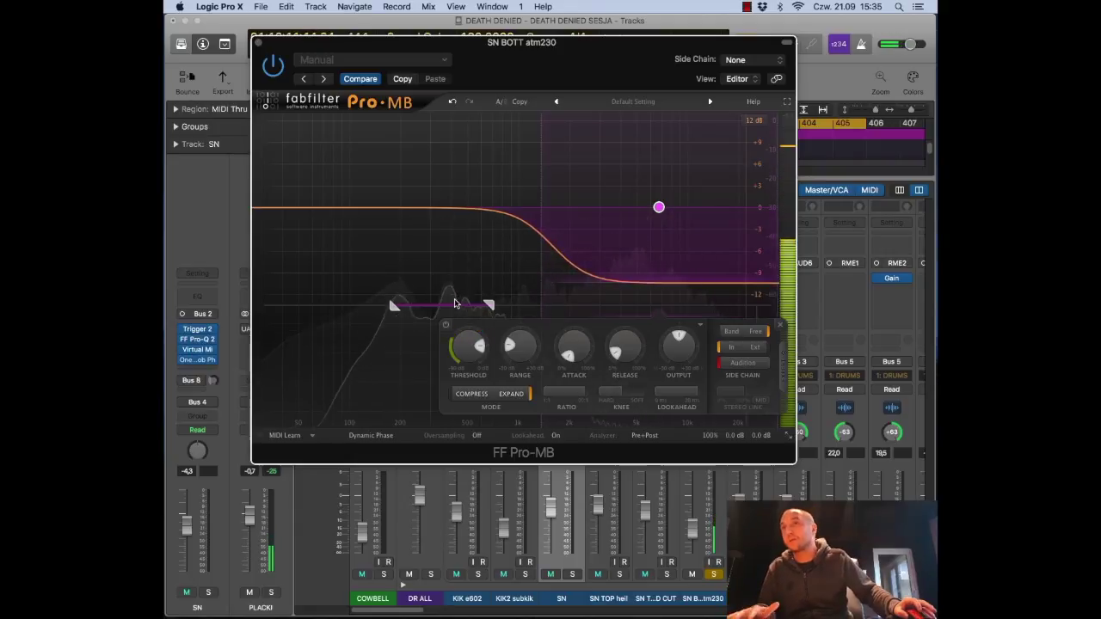
- View Pro-MB's available side-chain sources, keep None, and play the channel without Audition before closing the plug-in
left_click(752, 59)
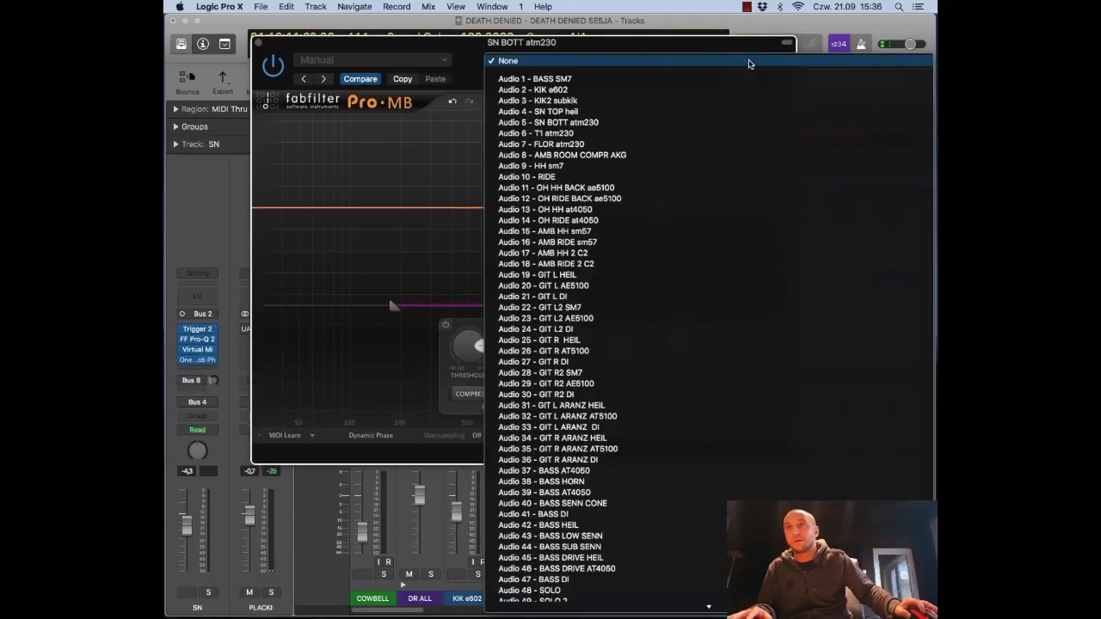
left_click(749, 40)
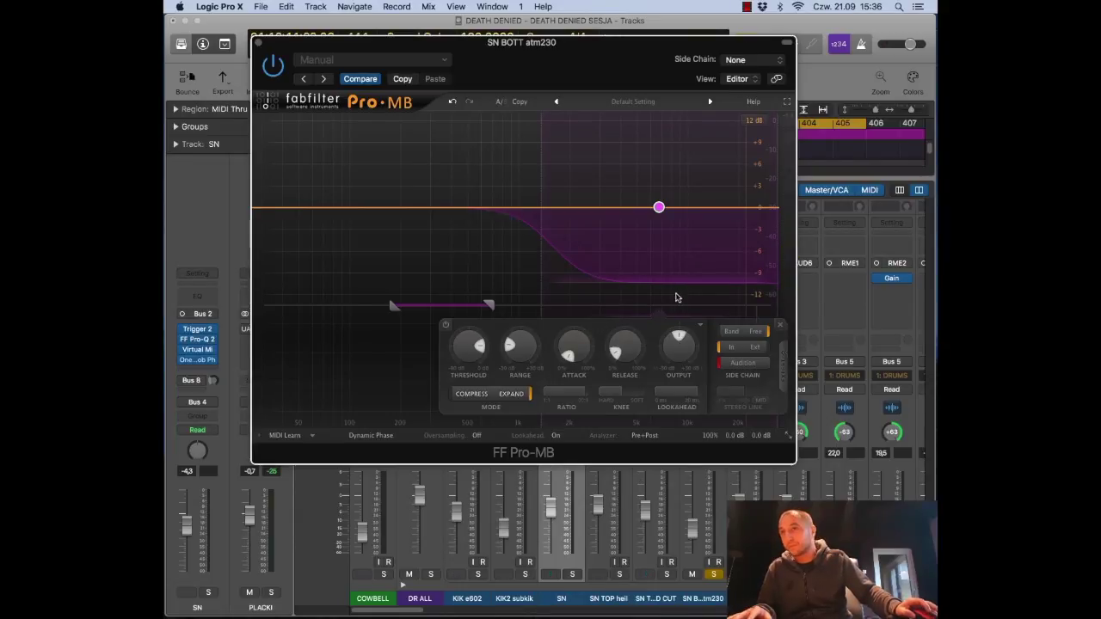
key("space")
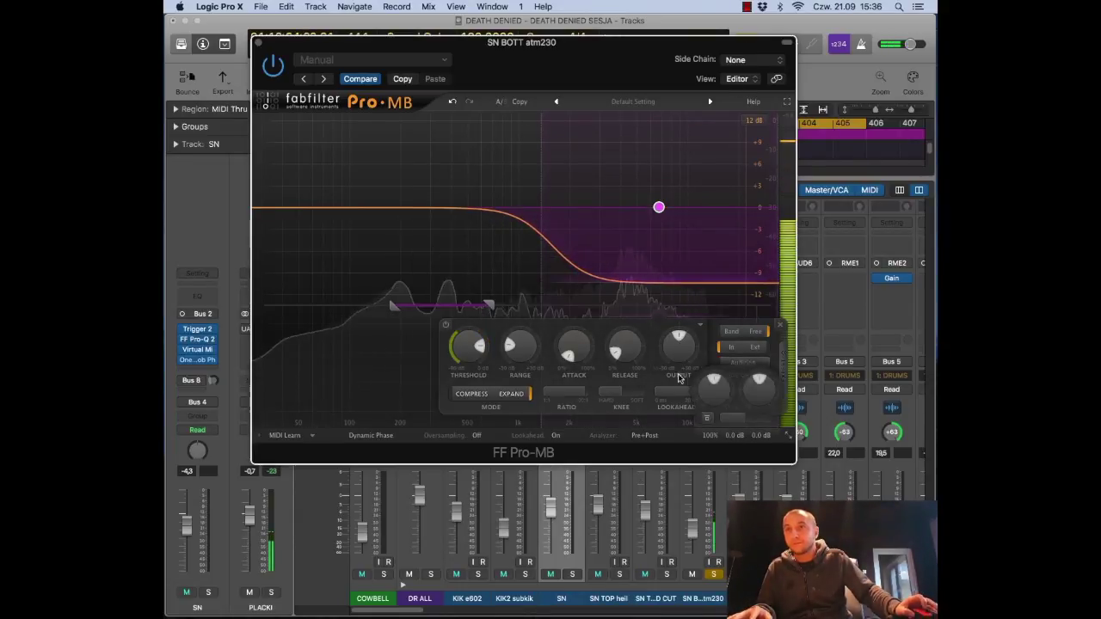
left_click(258, 41)
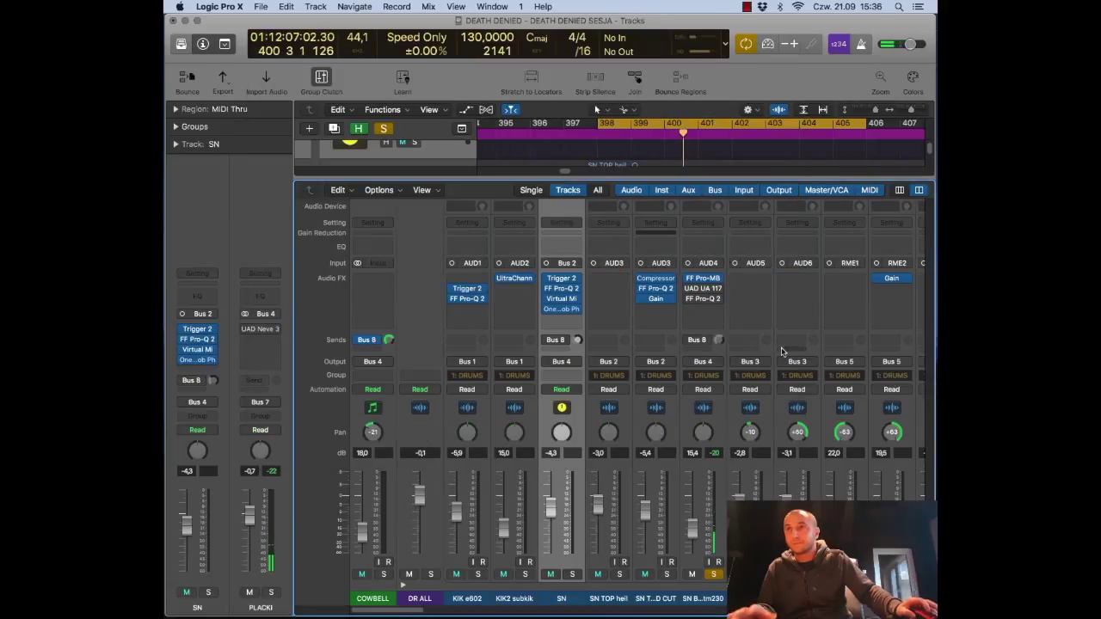
- Enable UAD UA 1176LN Legacy on SN BOTT atm230, inspect its settings and play the soloed channel through it
left_click(703, 289)
left_click_drag(568, 57, 637, 65)
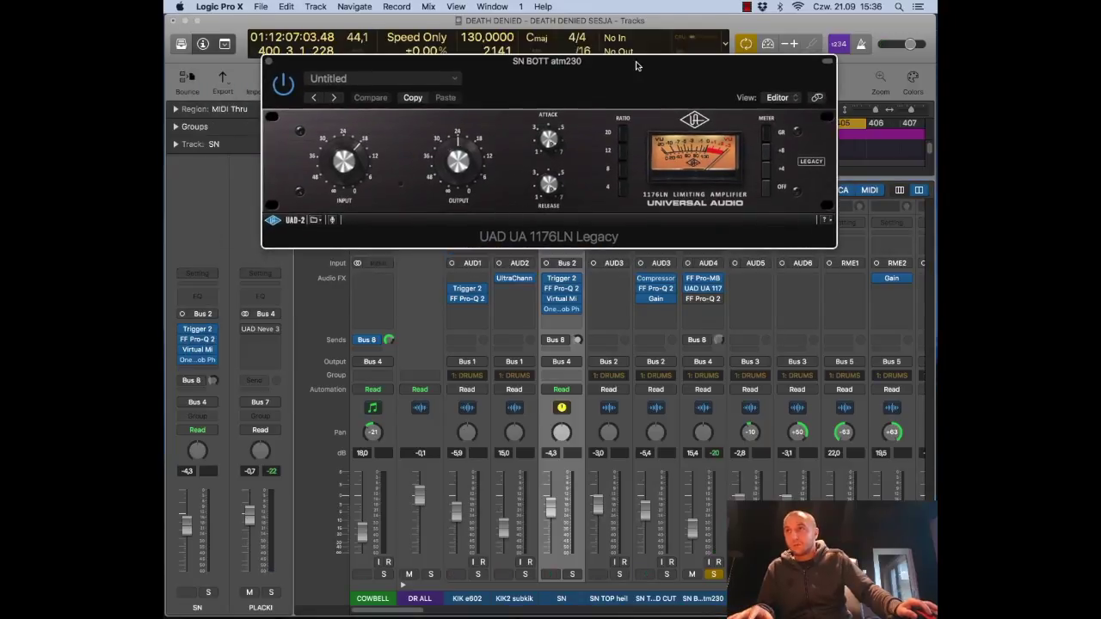
left_click(633, 153)
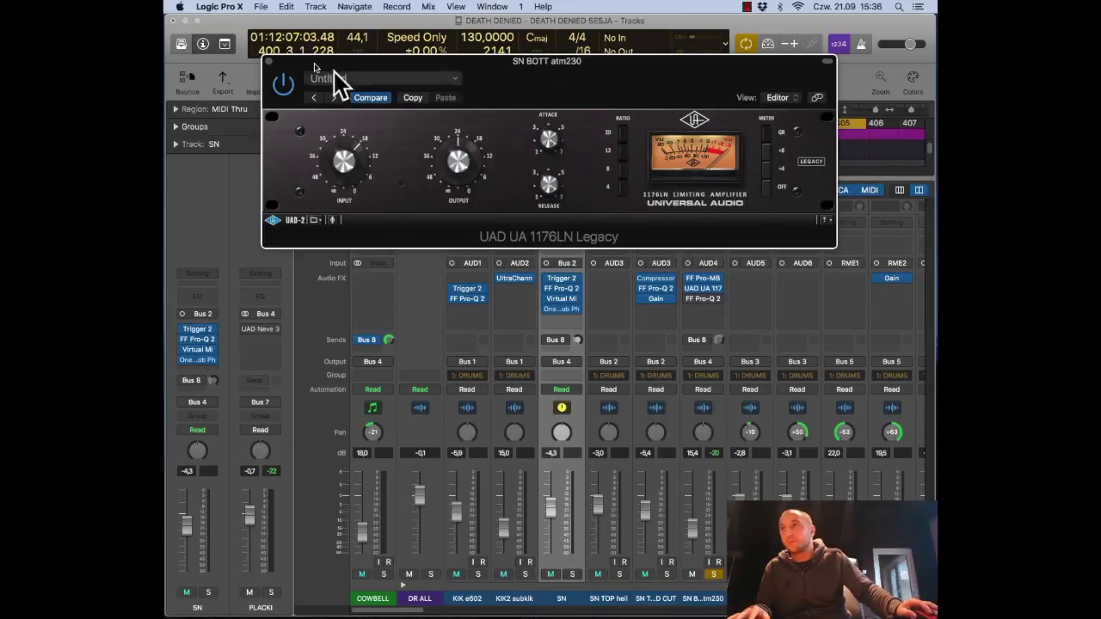
left_click(269, 61)
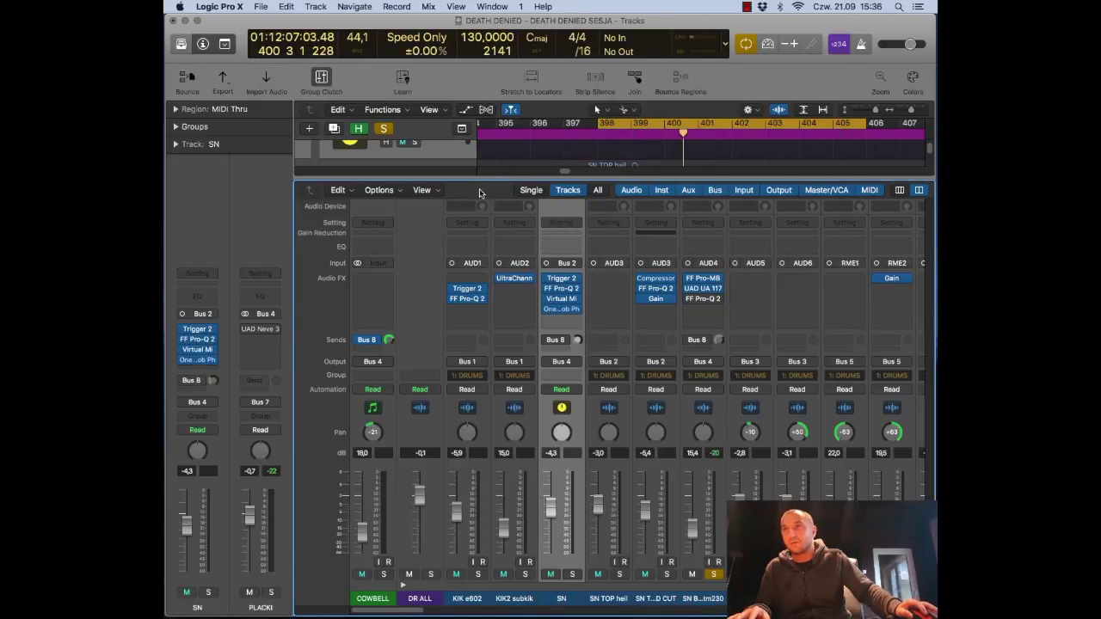
key("space")
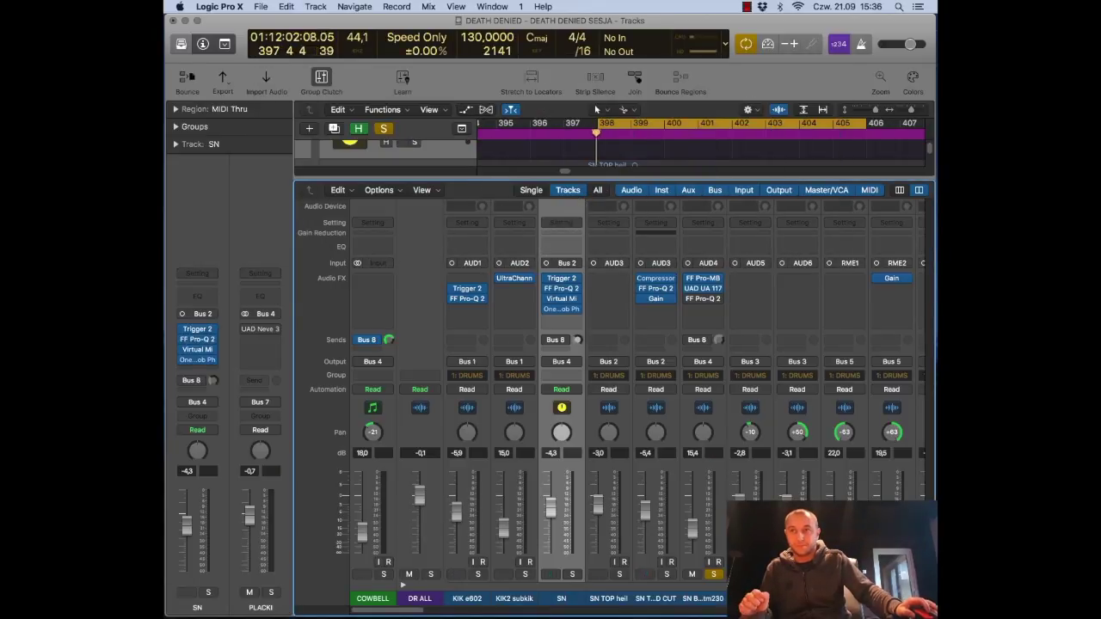
mouse_move(691, 290)
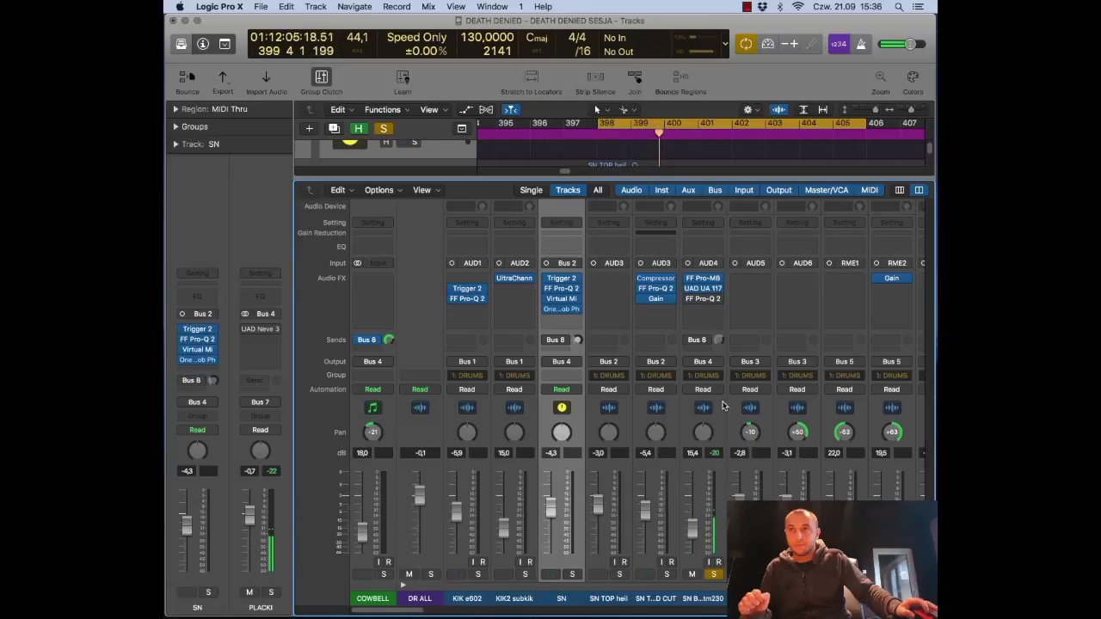
left_click(703, 288)
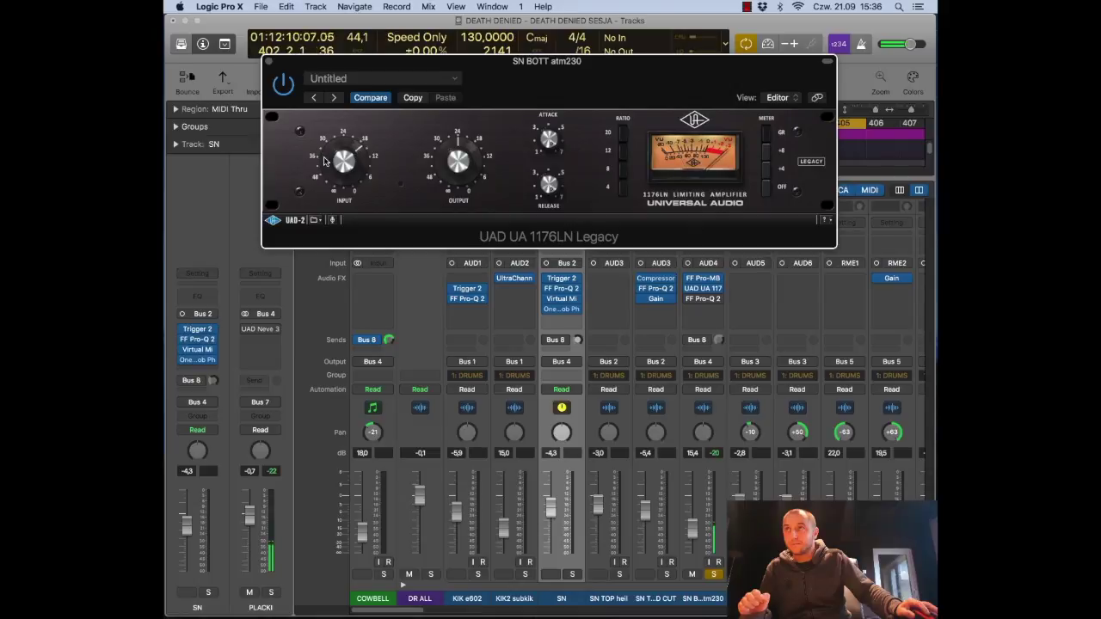
key("super+w")
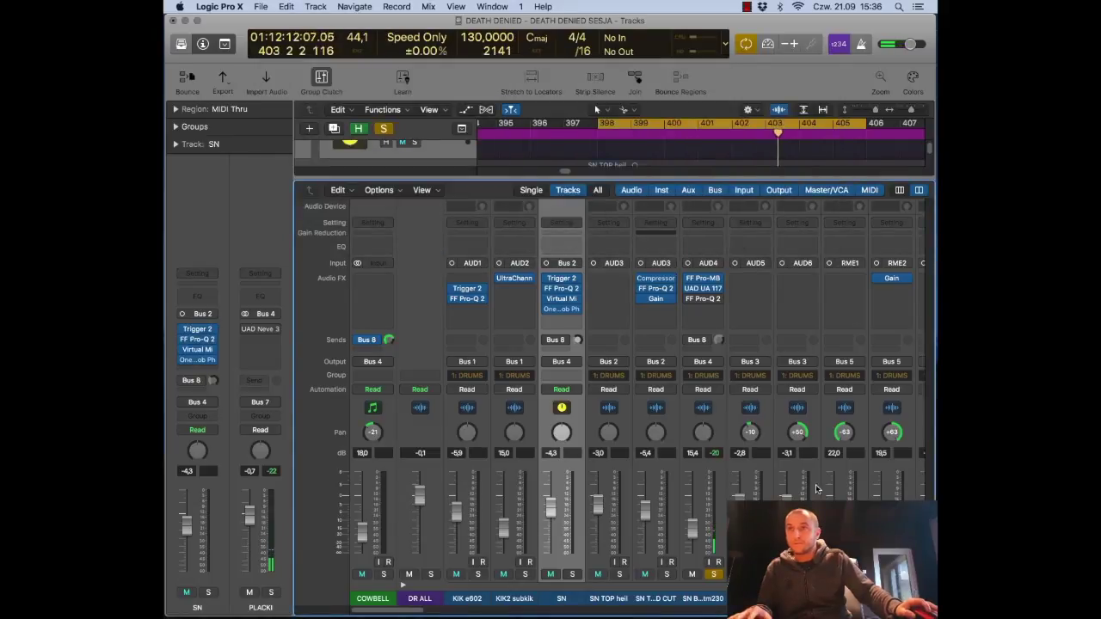
- Enable FF Pro-Q 2 on SN BOTT atm230, inspect its low-cut curve and close its window
left_click(704, 298)
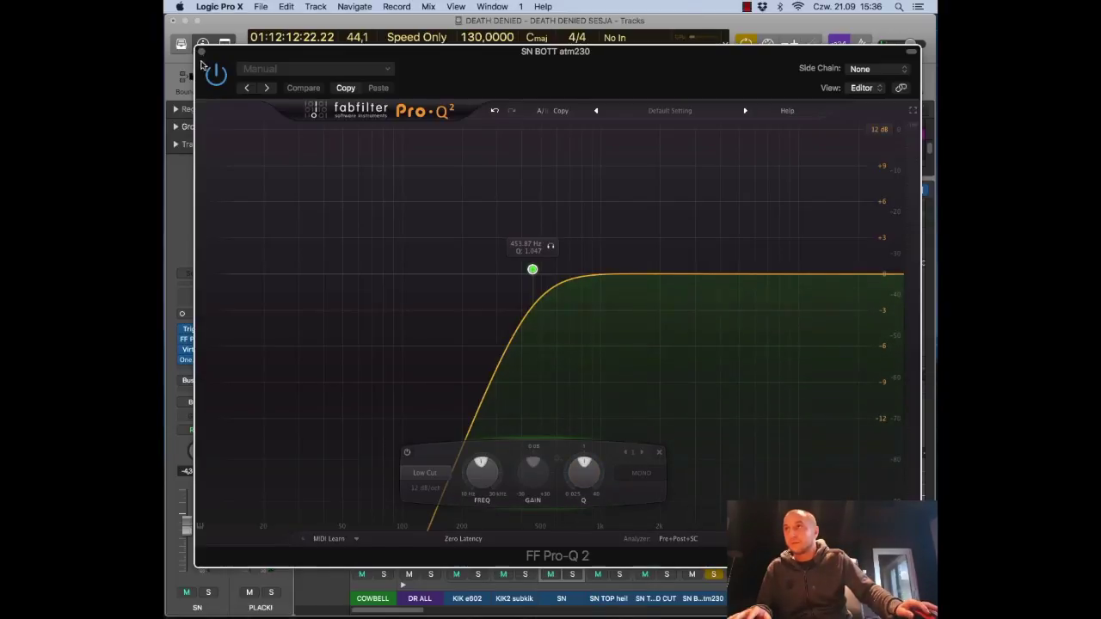
key("super+w")
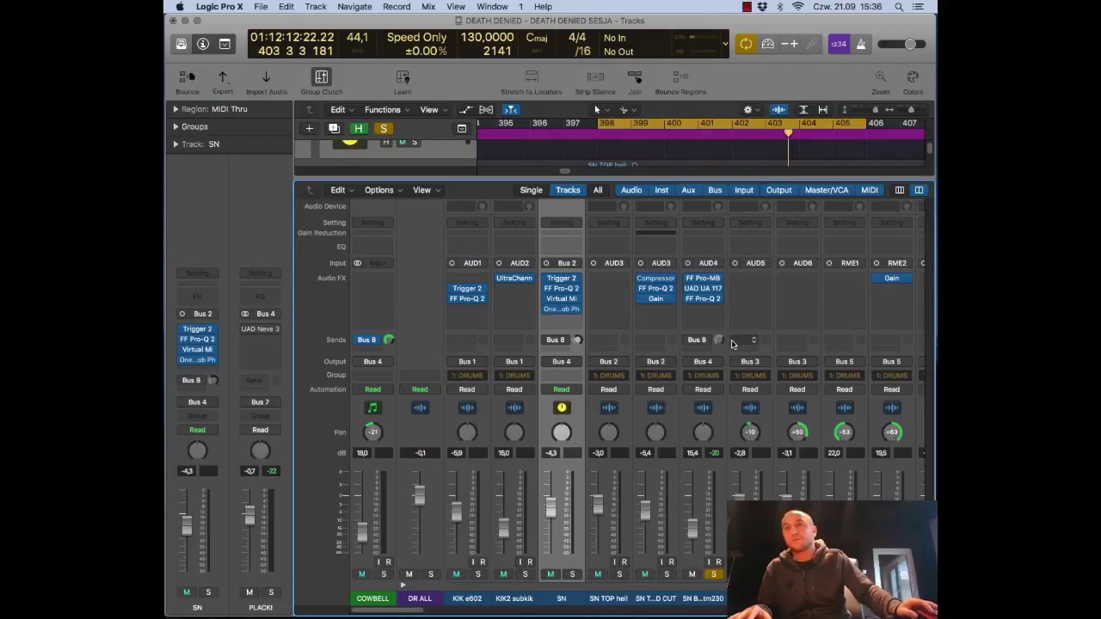
mouse_move(713, 299)
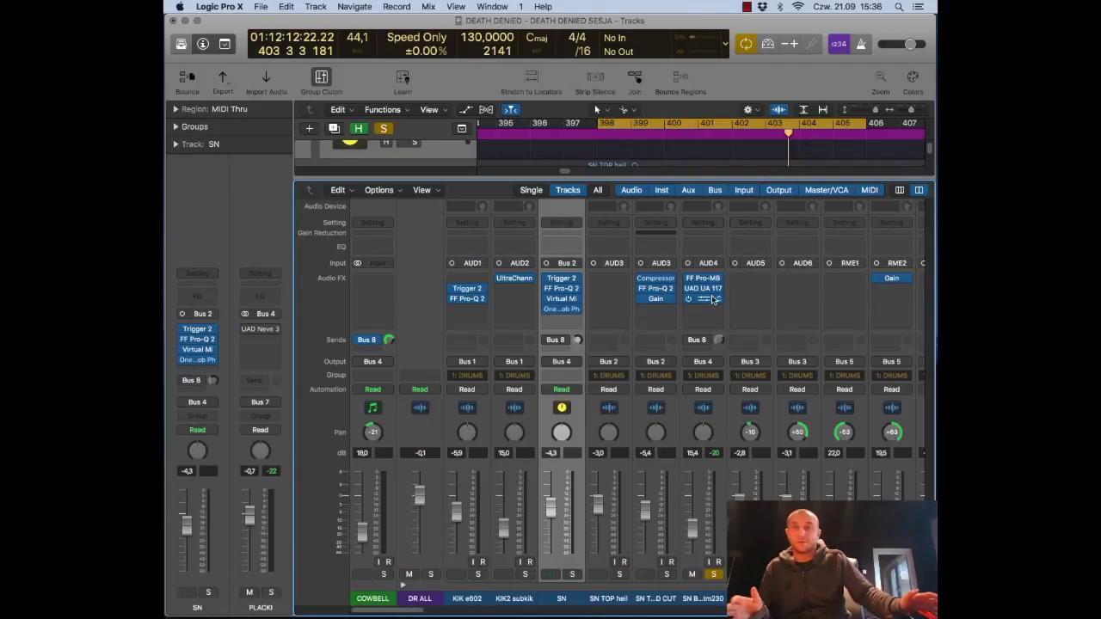
- Solo the snare top CUT channel alongside SN BOTT atm230, toggling SN BOTT's solo off and on to compare them
left_click_drag(712, 299, 731, 313)
left_click(666, 573)
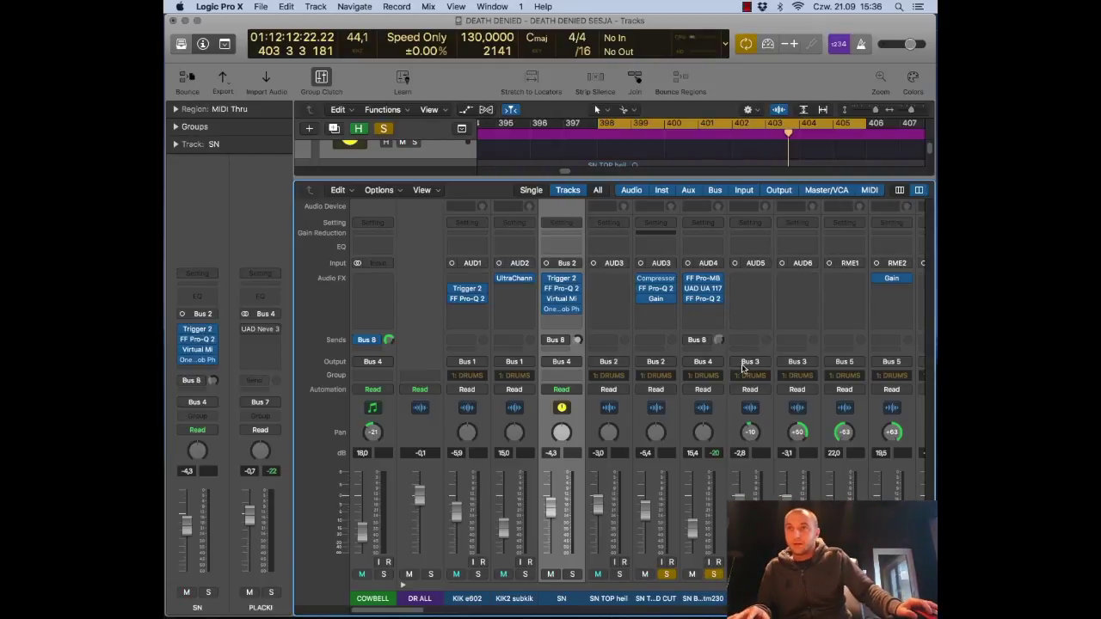
left_click(714, 574, "alt")
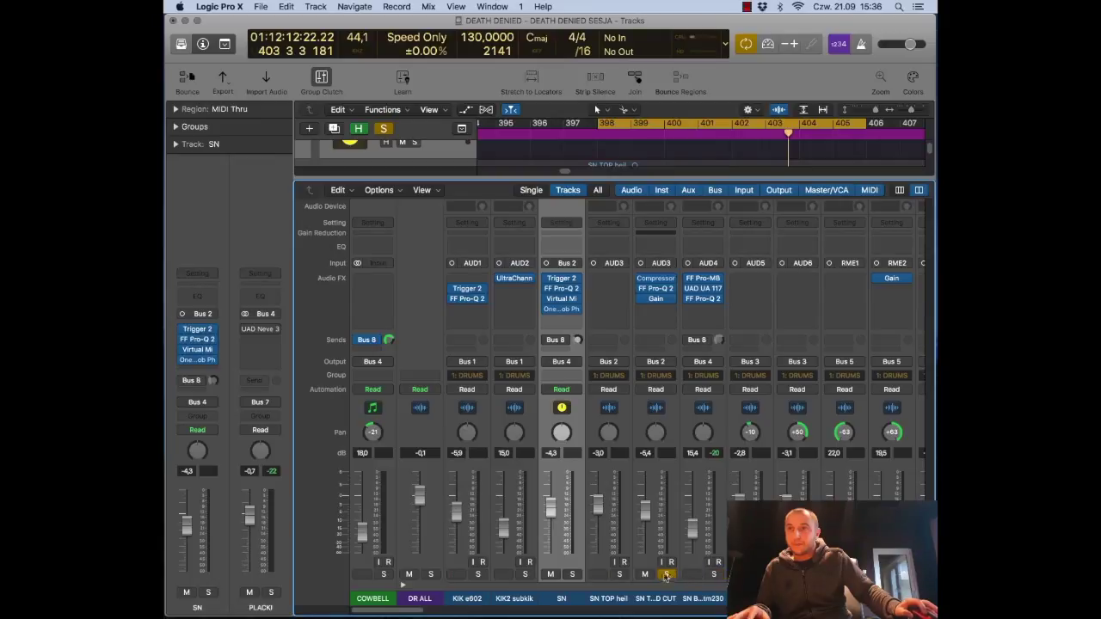
left_click(719, 574)
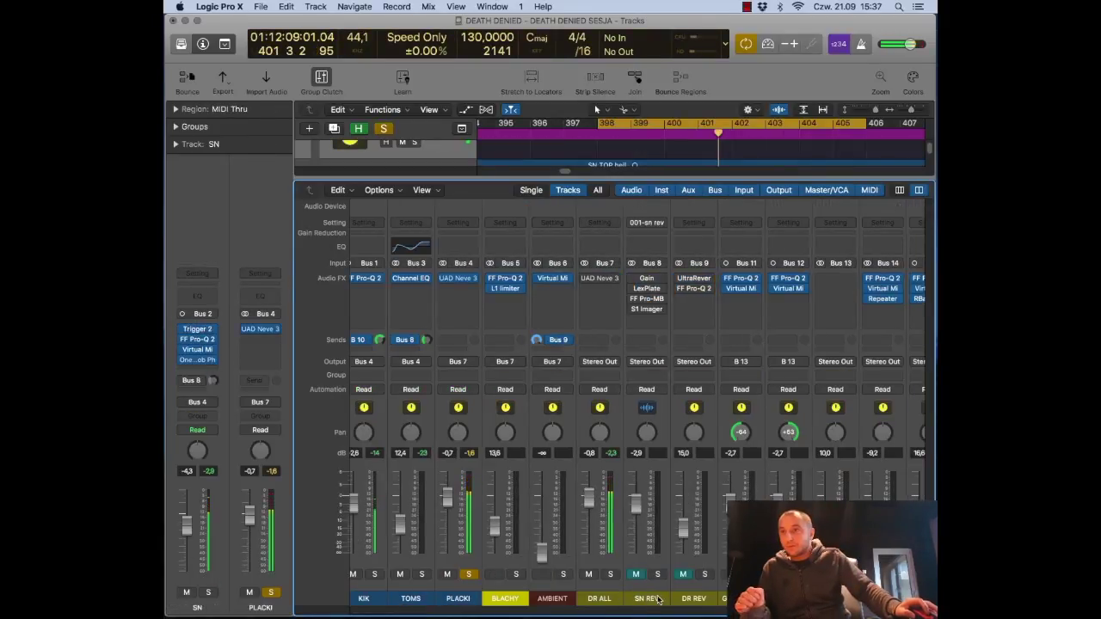
- Select and solo the SN REV channel, enable its Gain plug-in, inspect the settings and close the window
left_click(658, 599)
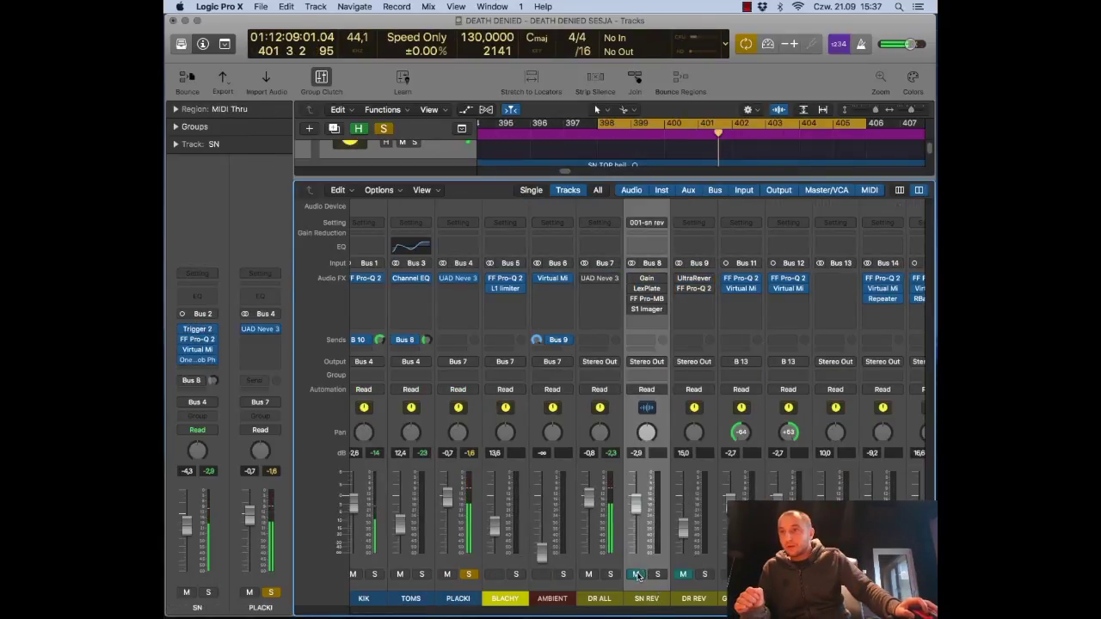
left_click(659, 575)
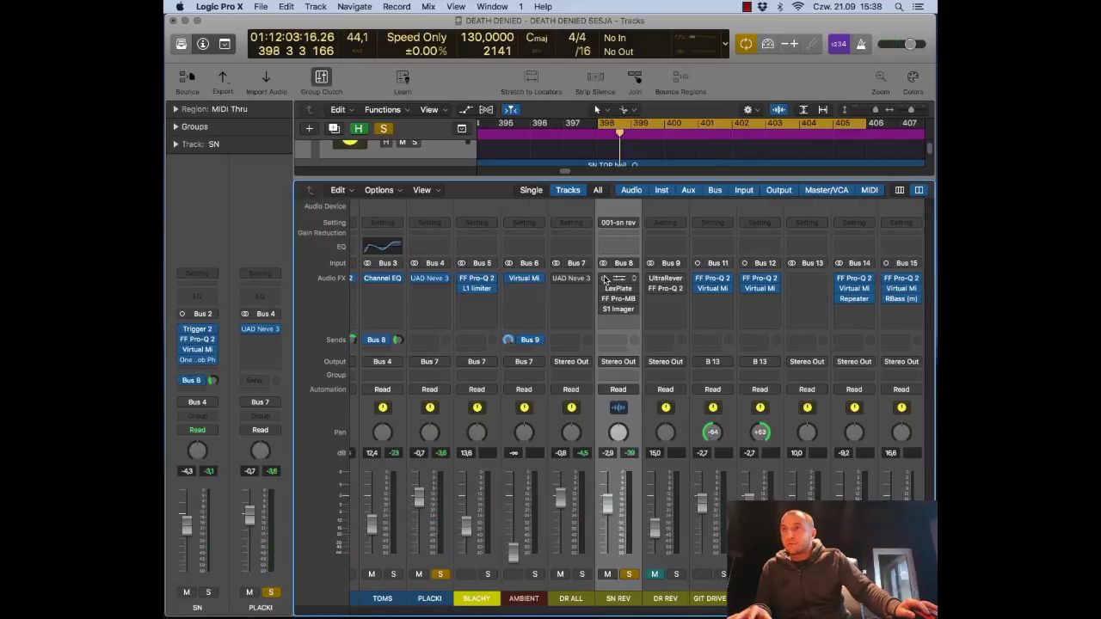
left_click(619, 279)
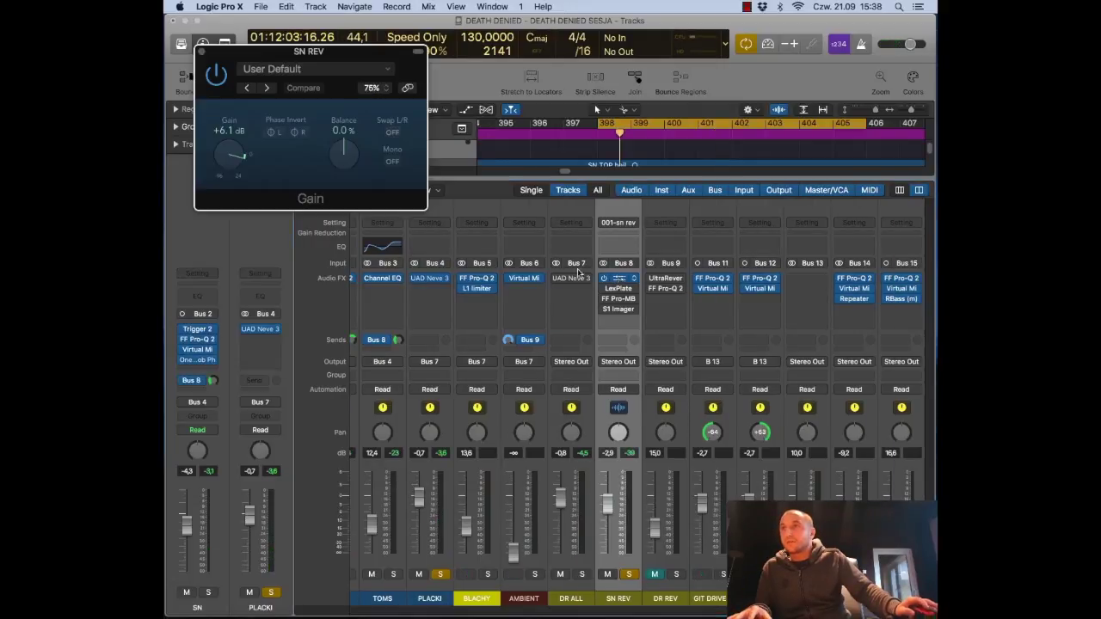
left_click(200, 52)
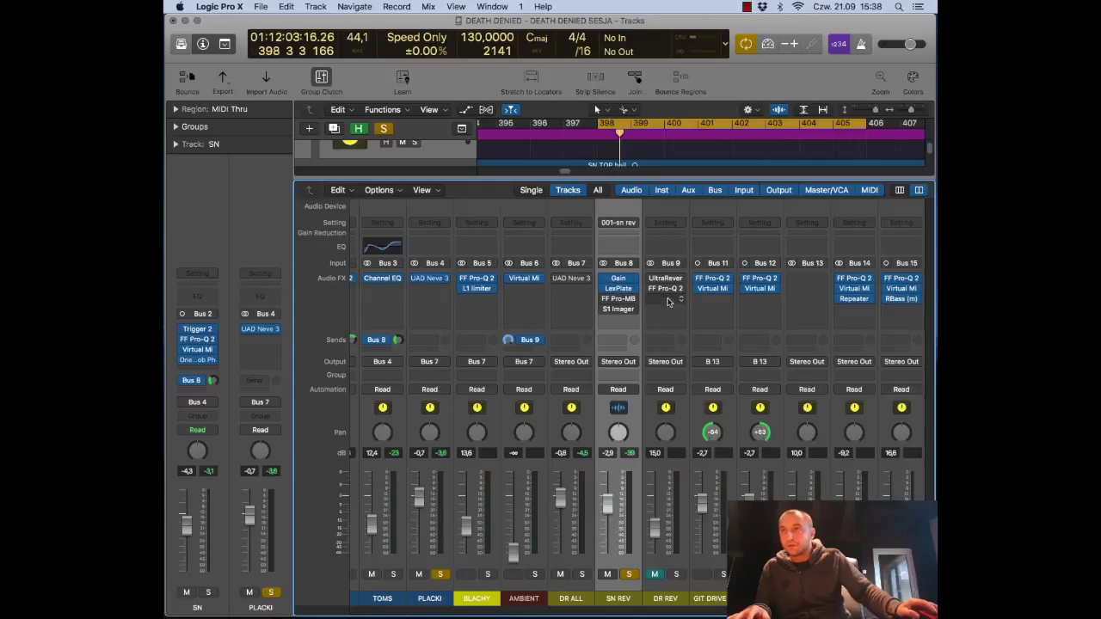
- Inspect the single wide band of FF Pro-MB on SN REV and close its window
left_click(619, 299)
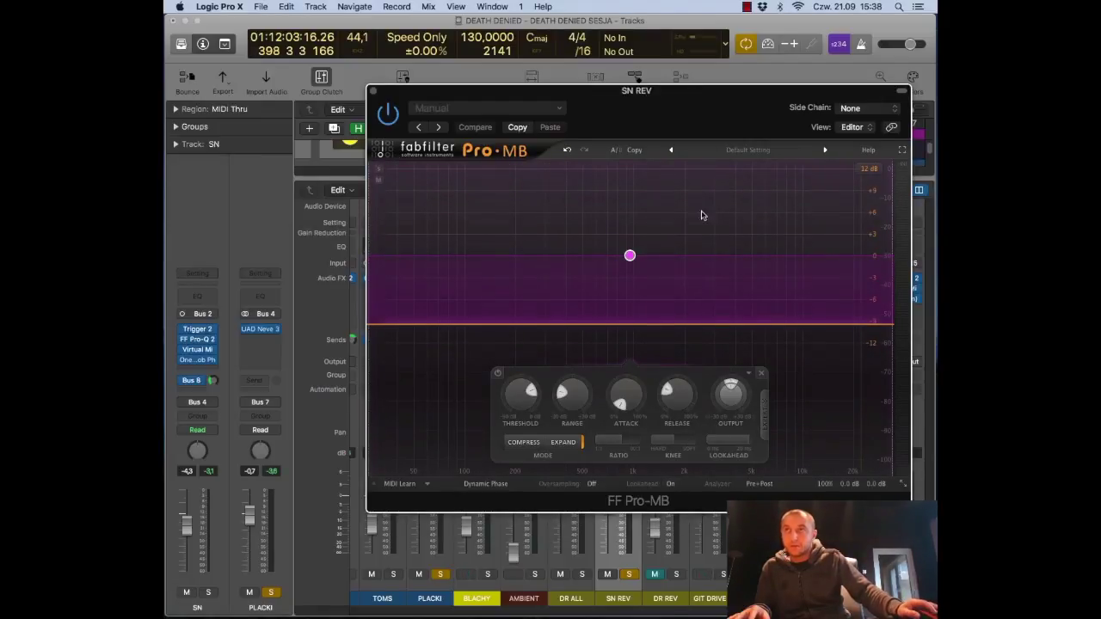
left_click_drag(695, 90, 627, 91)
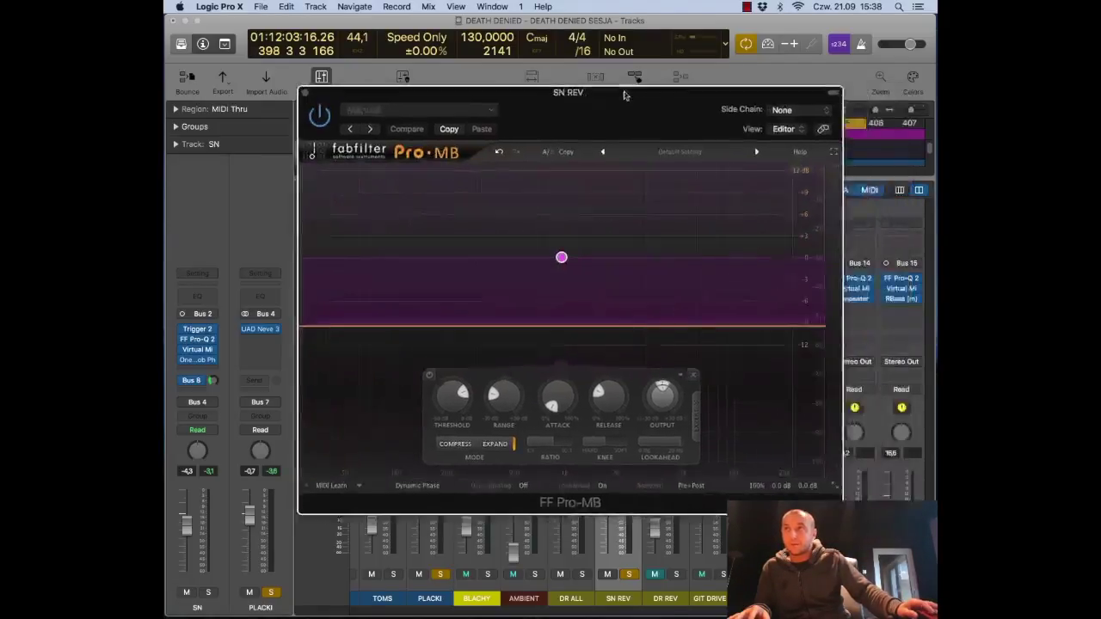
left_click(306, 93)
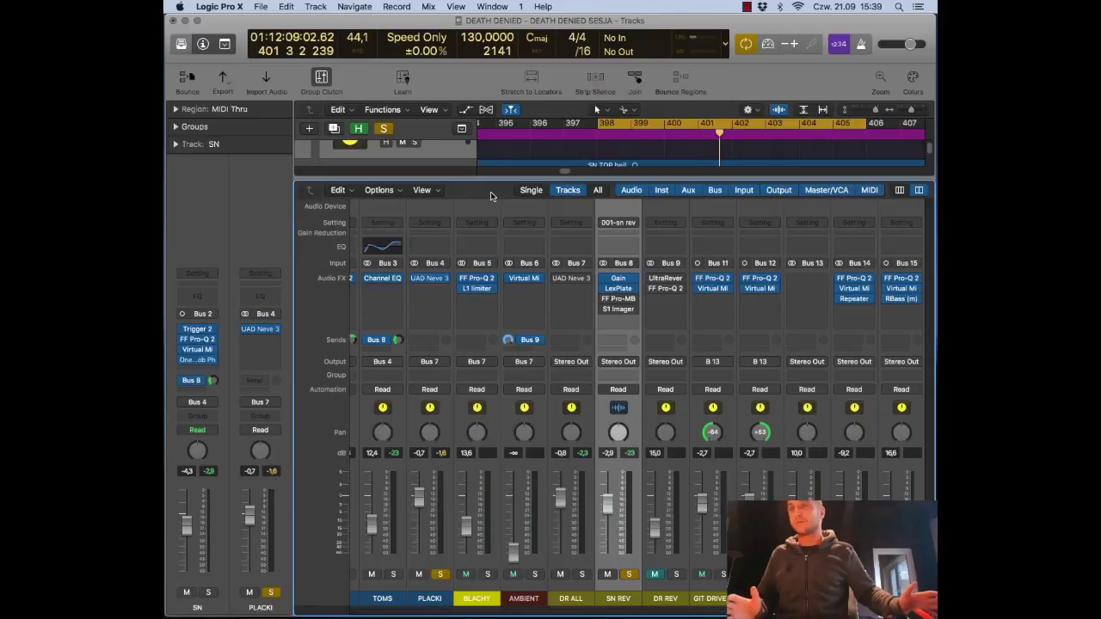
- Check the Release setting of SN REV's Pro-MB, compare bypassed and active during playback, and close it enabled
left_click(619, 299)
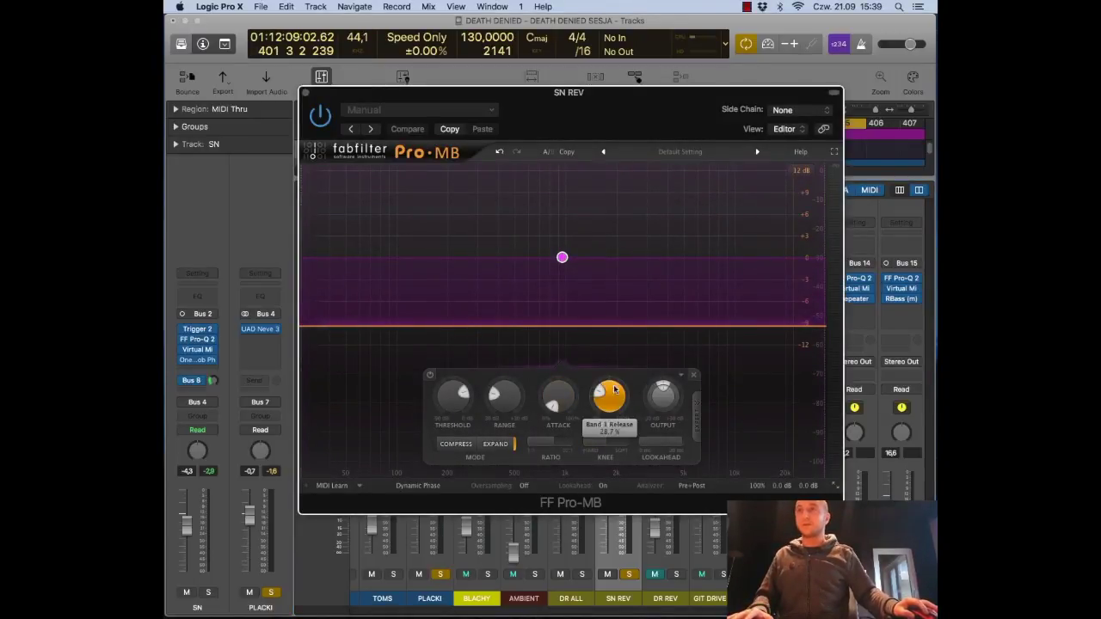
mouse_move(596, 406)
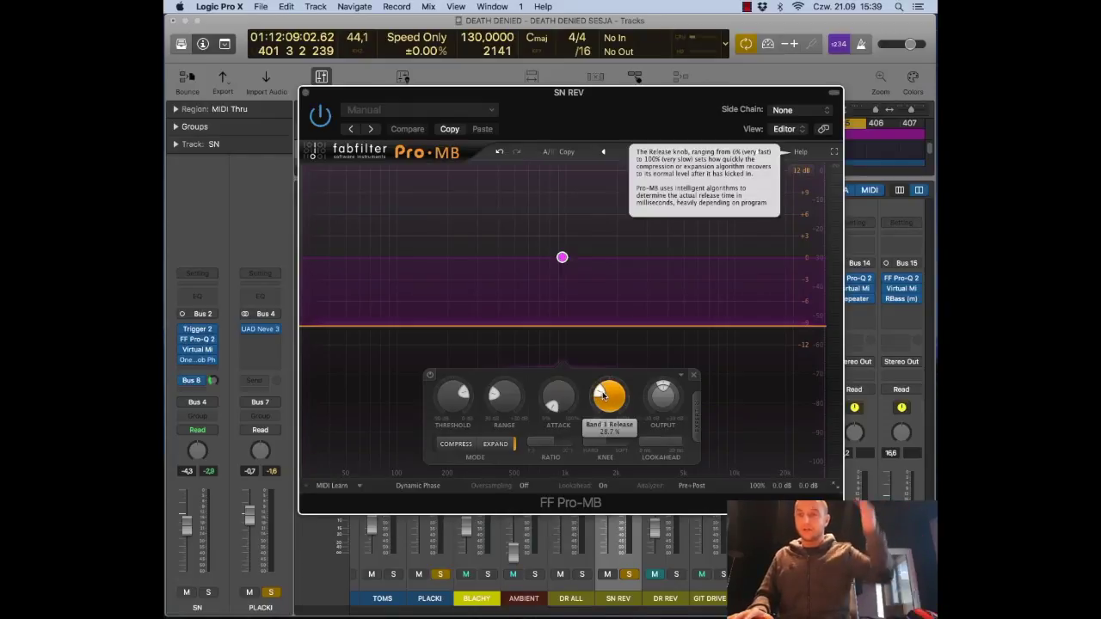
key("space")
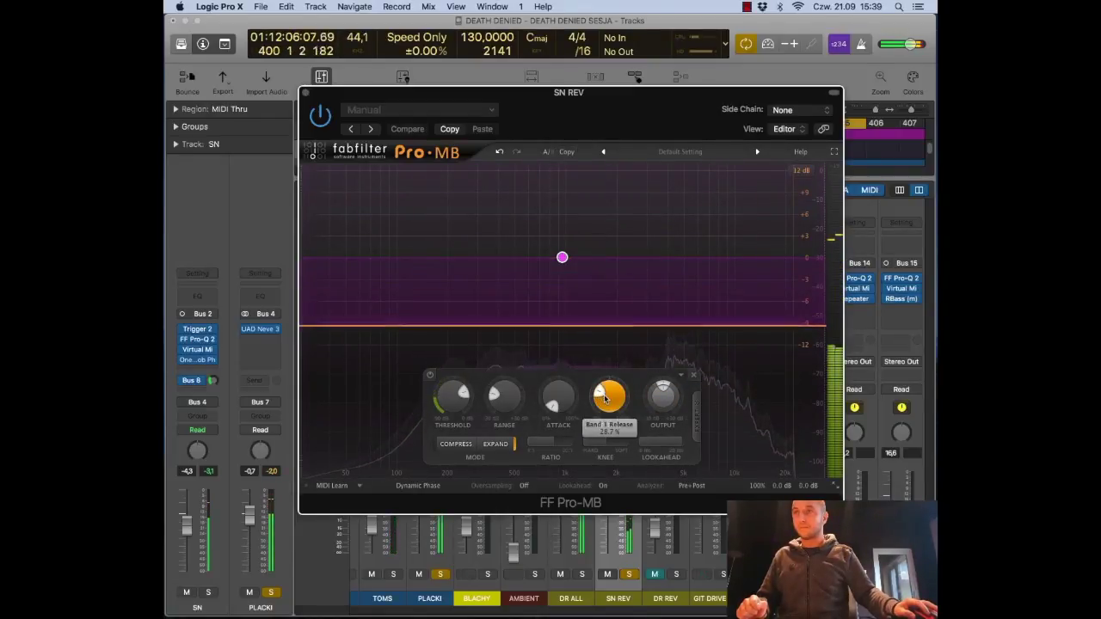
mouse_move(451, 393)
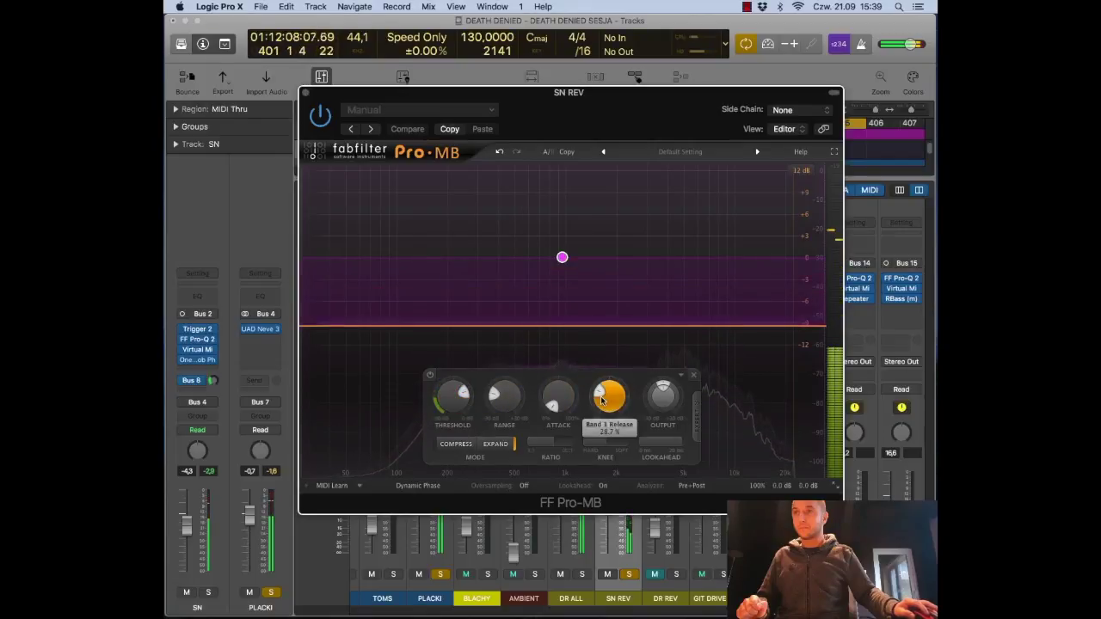
left_click(319, 120)
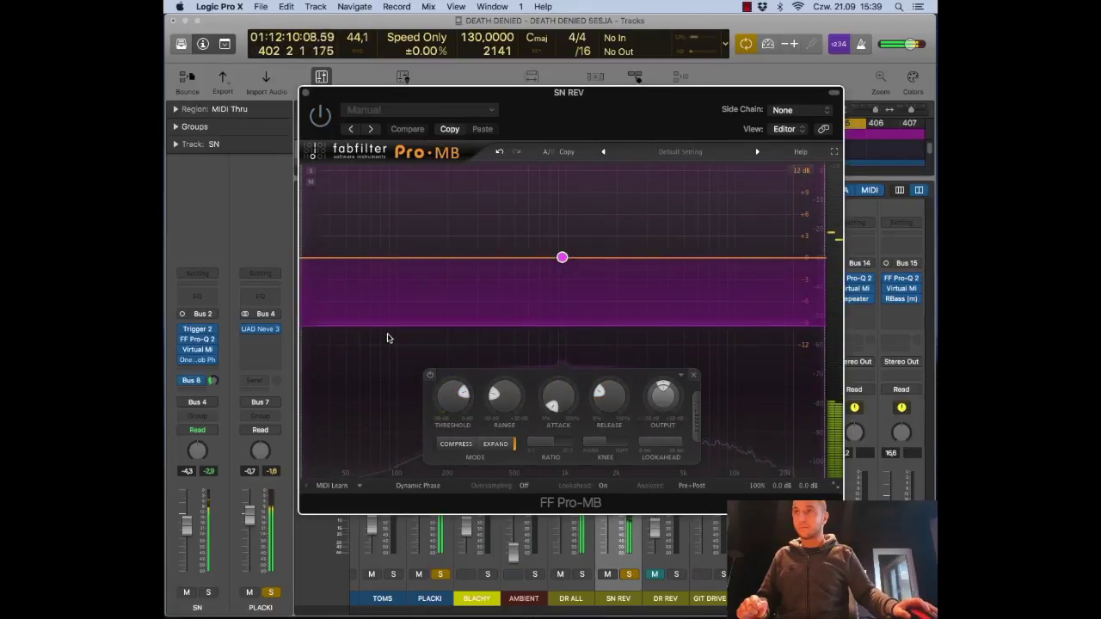
left_click(319, 120)
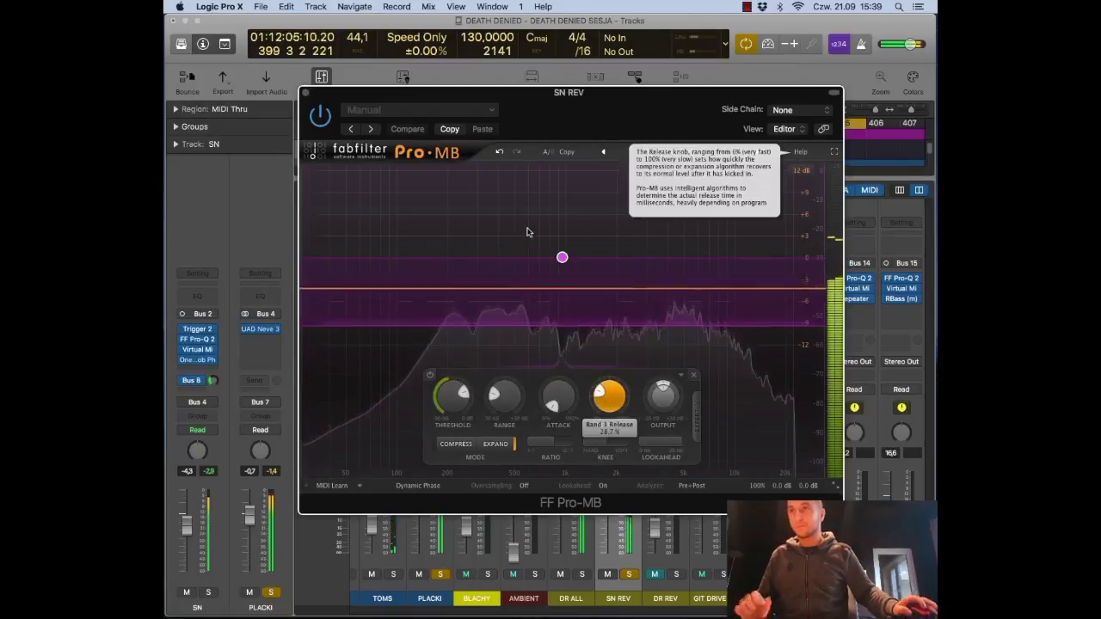
left_click(305, 93)
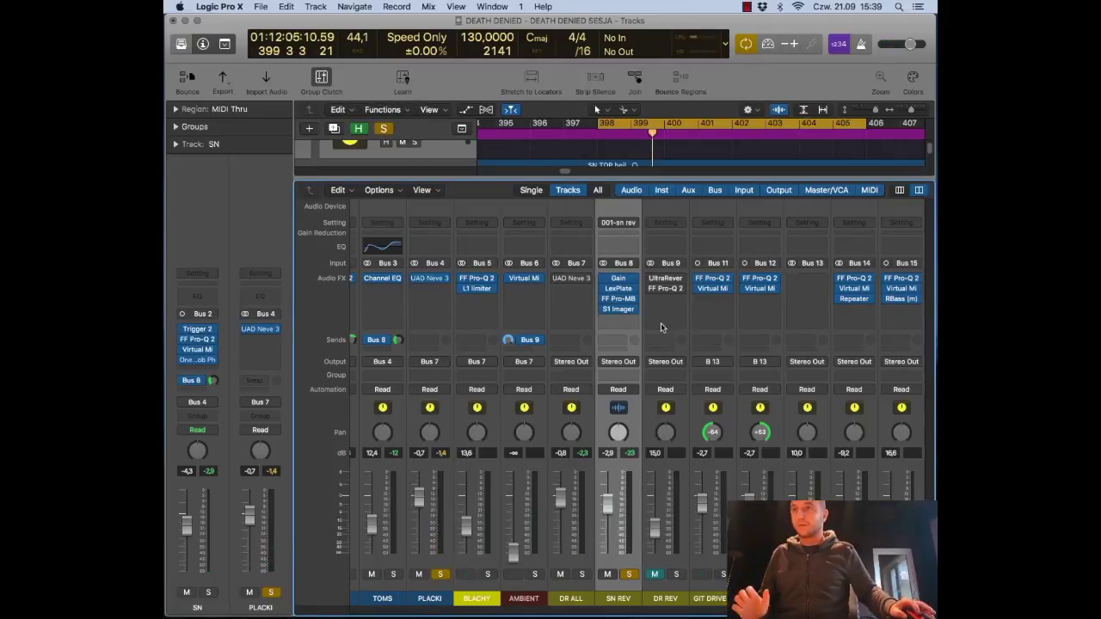
- Inspect the S1 Imager on SN REV, nudge its Width slider and close the plug-in
left_click(618, 309)
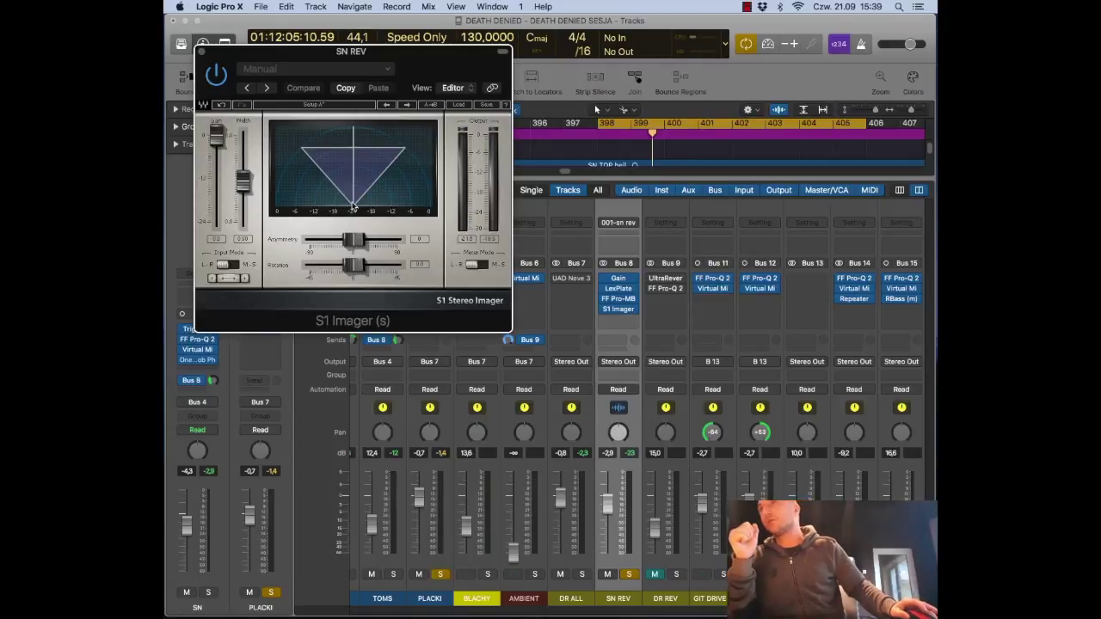
left_click_drag(243, 188, 243, 183)
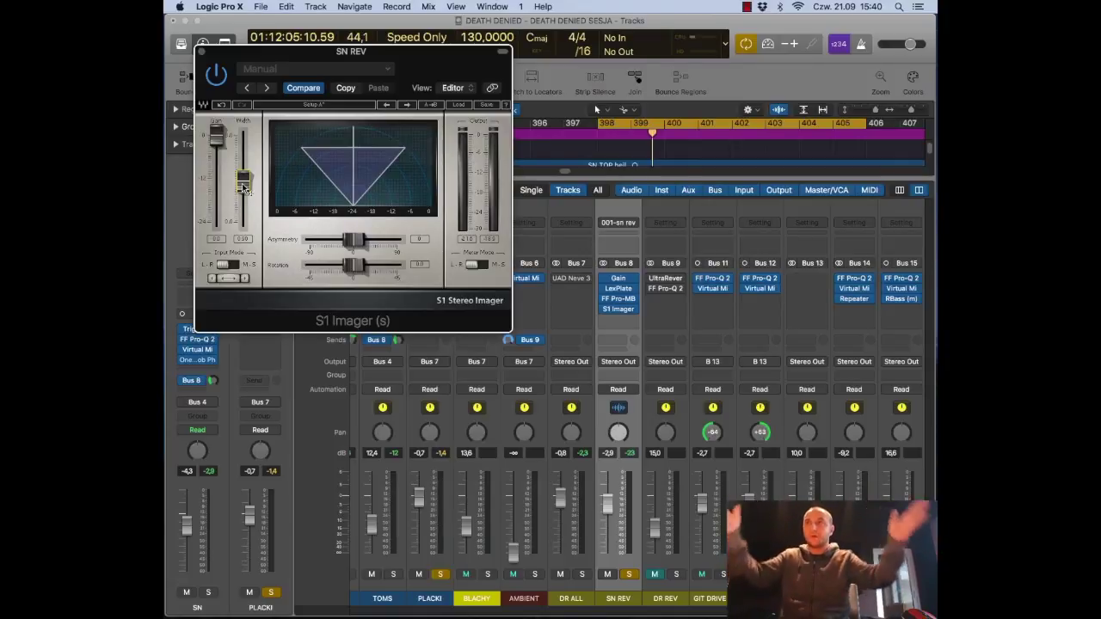
left_click(201, 52)
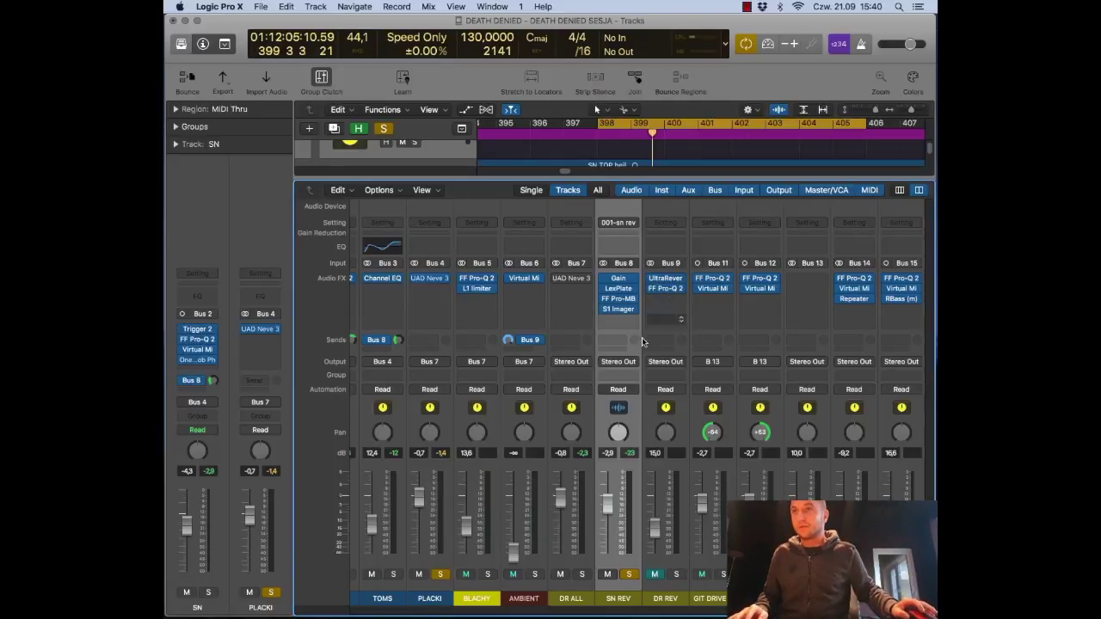
- Enable UAD Neve 33609 on the DR ALL bus, inspect its limiter and compressor settings, and close its window
mouse_move(554, 284)
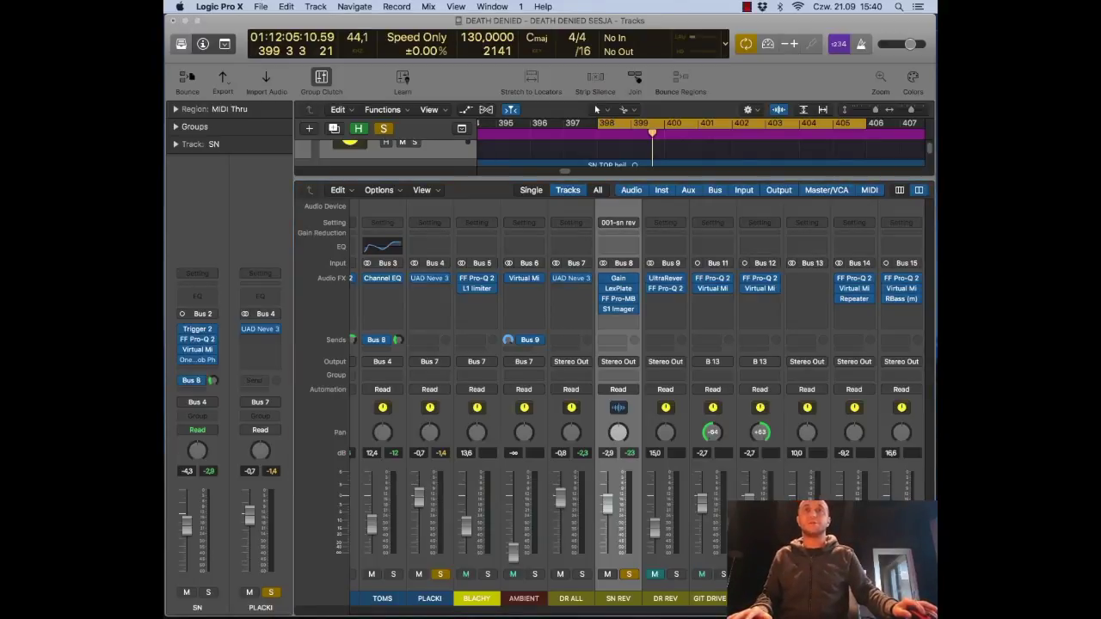
key("v")
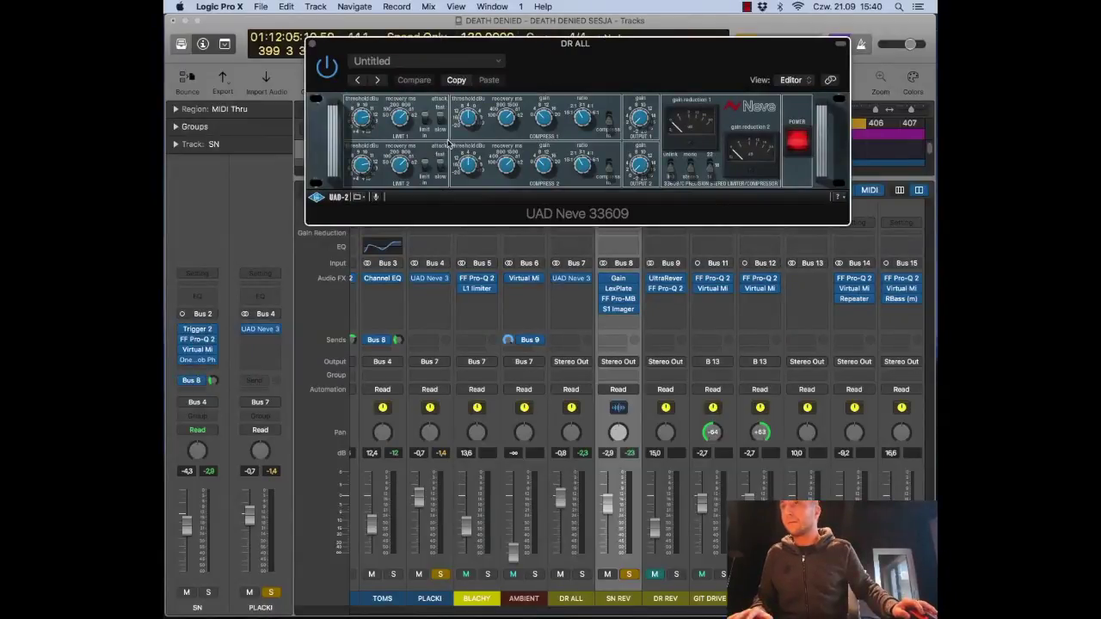
left_click(312, 44)
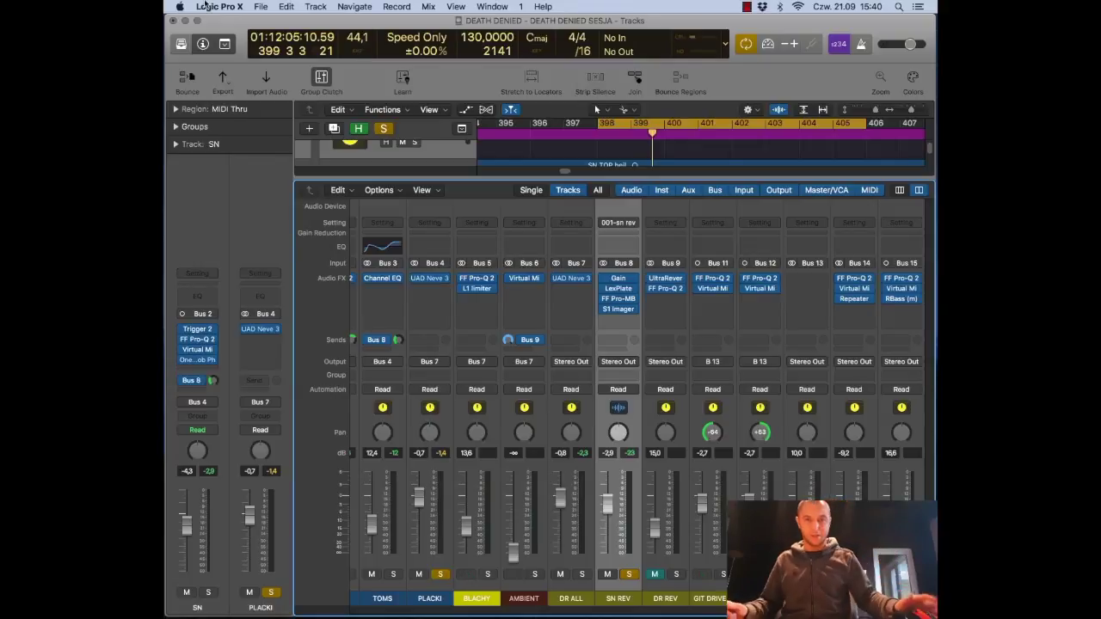
- Play the looped section as a full mix with solos cleared and look over the bus and track channels
key("space")
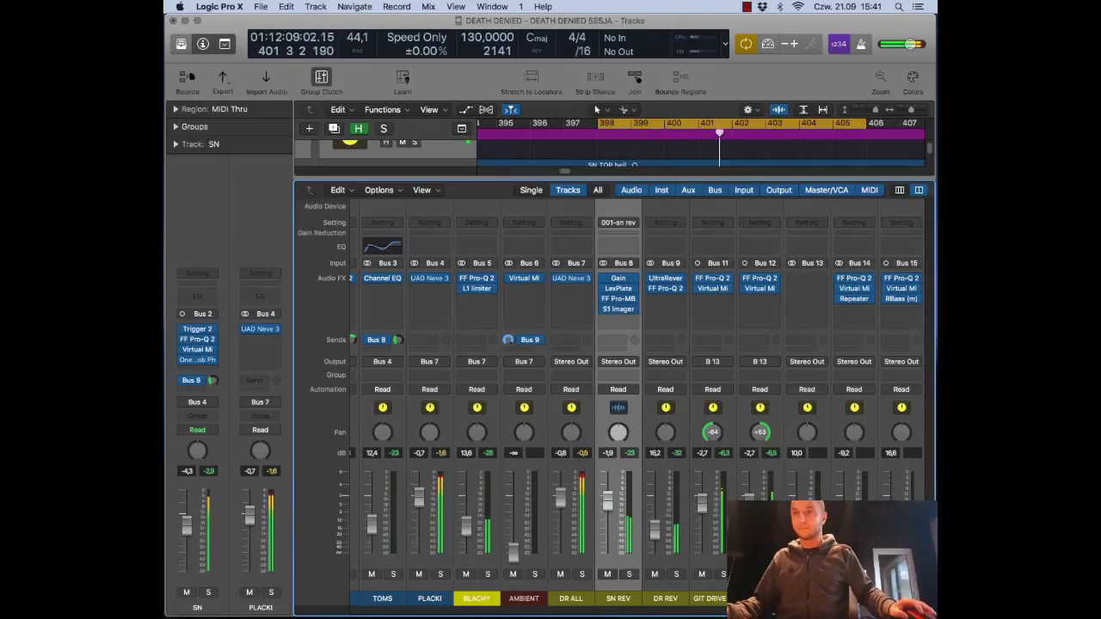
scroll(703, 612, "right", 3)
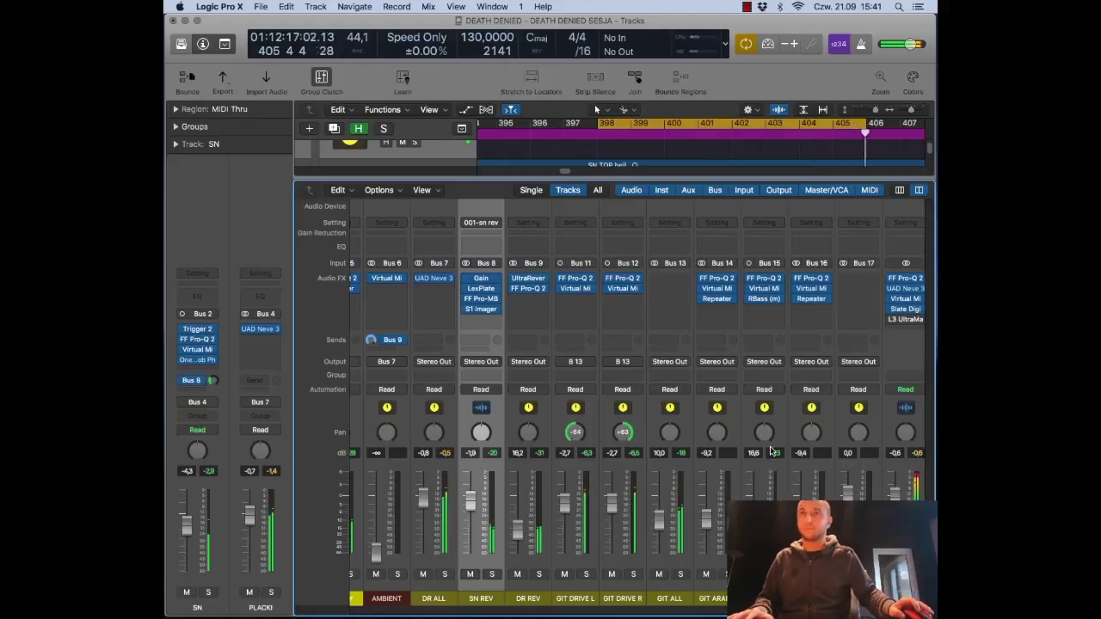
scroll(810, 422, "left", 1)
scroll(811, 422, "left", 10)
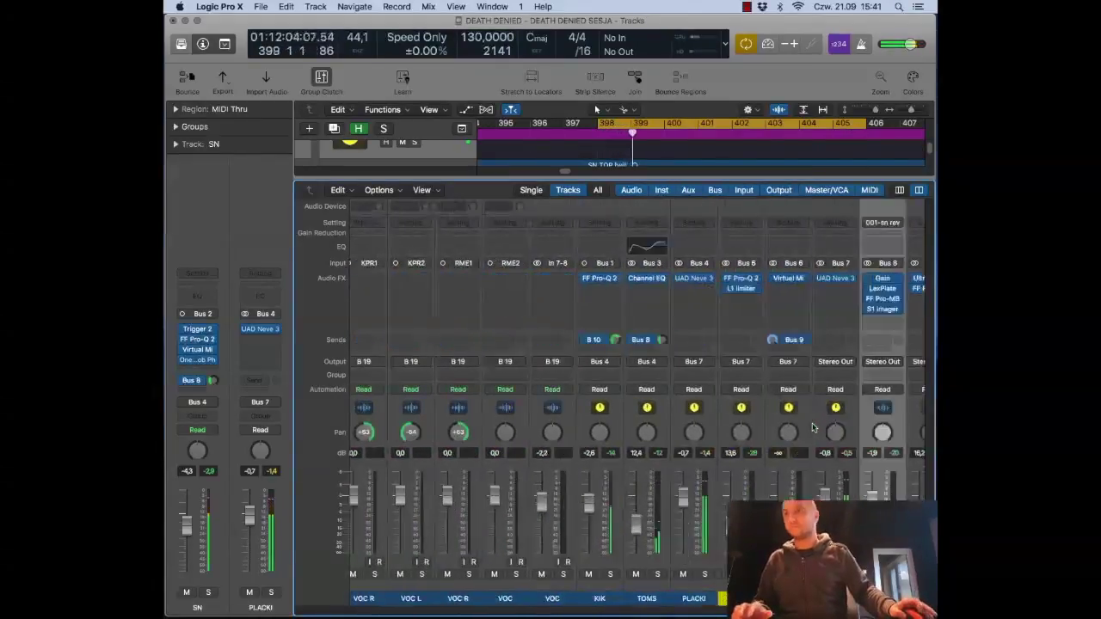